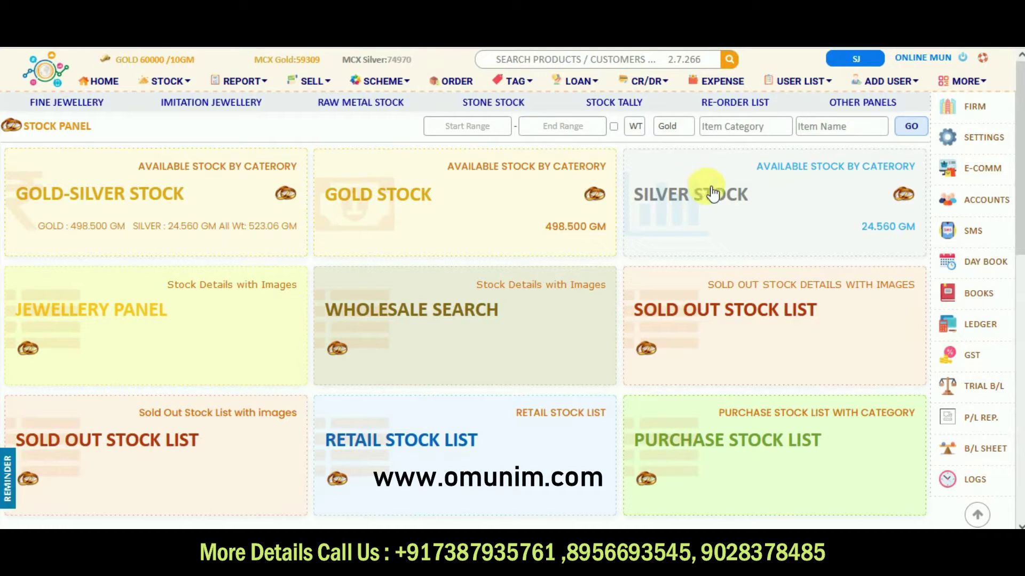
- Open the Control Panel's Daily Rates page, listing seven gold rates from 24K at 60000
{"action": "left_click", "coordinate": [955, 144]}
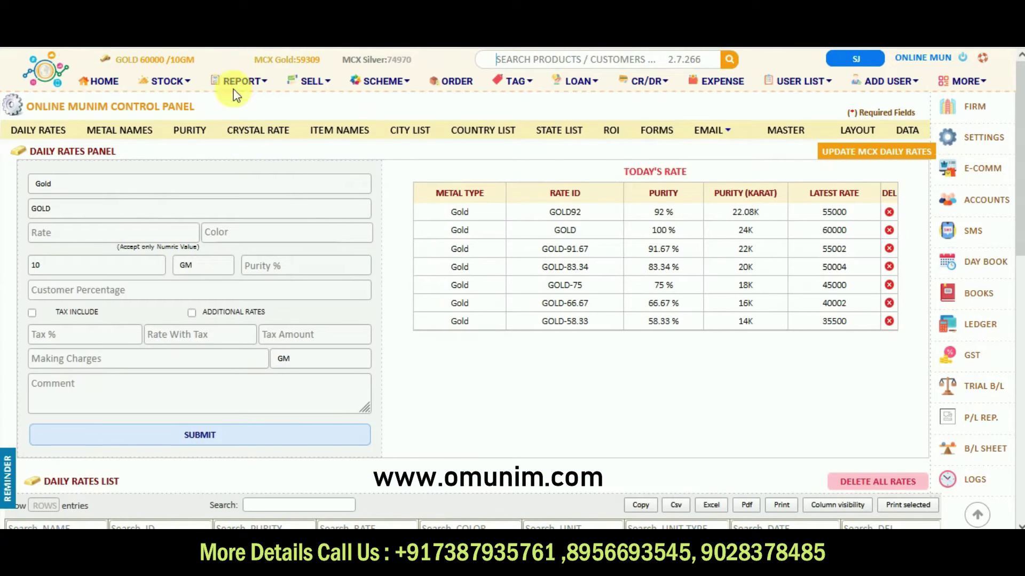
{"action": "left_click", "coordinate": [62, 135]}
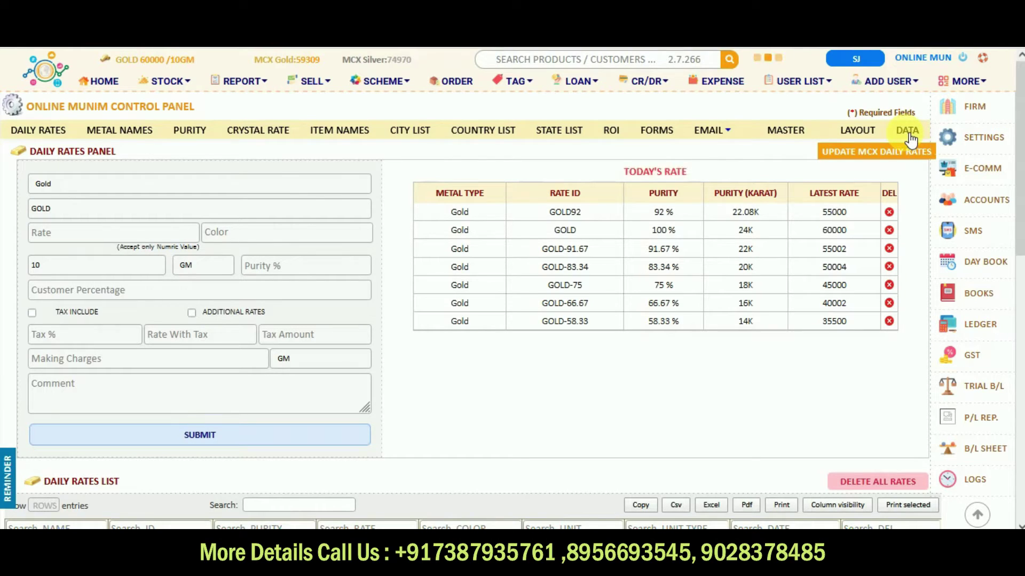
- Browse the DATA section's Data Repair and Data Backup pages
{"action": "left_click", "coordinate": [909, 137]}
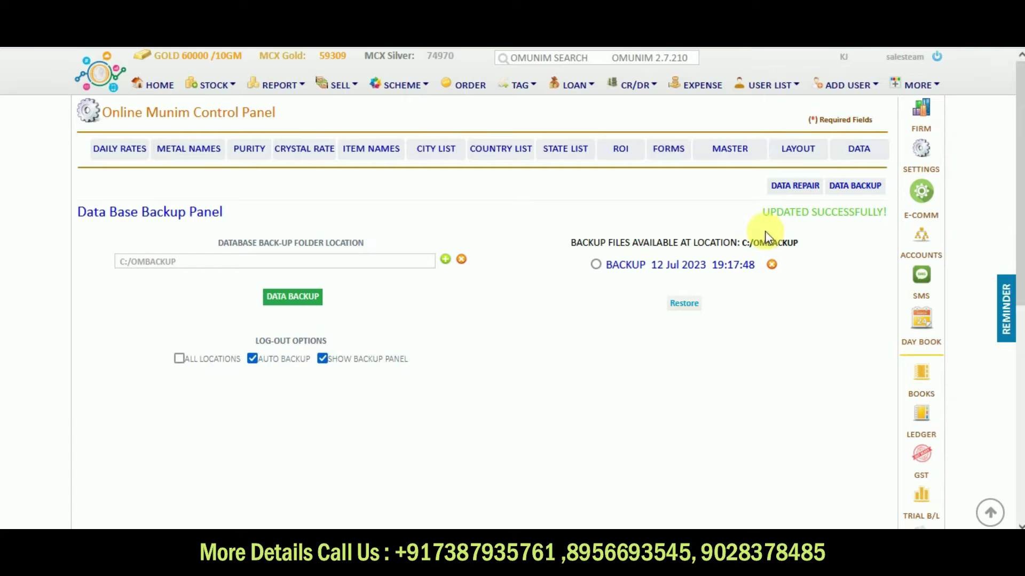
{"action": "left_click", "coordinate": [865, 156]}
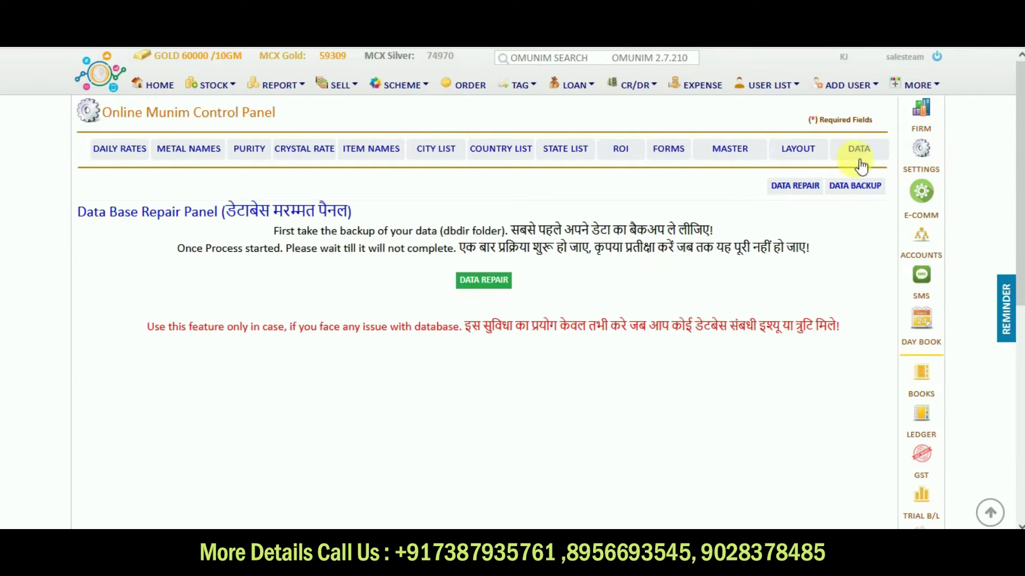
{"action": "left_click", "coordinate": [856, 188]}
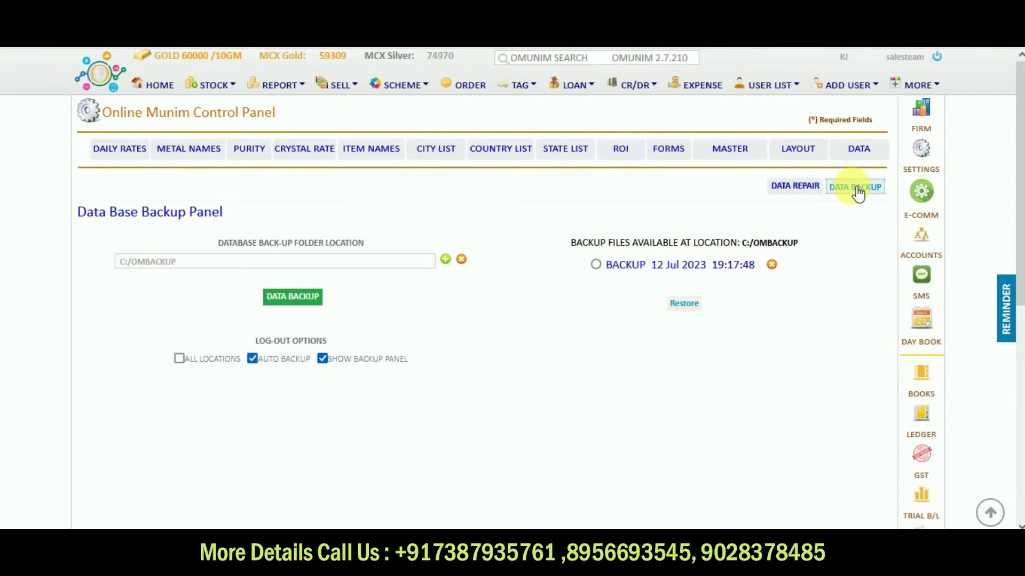
- Back up the database to C:/OMBACKUP, toggling both log-out backup options off and back on
{"action": "left_click", "coordinate": [289, 304]}
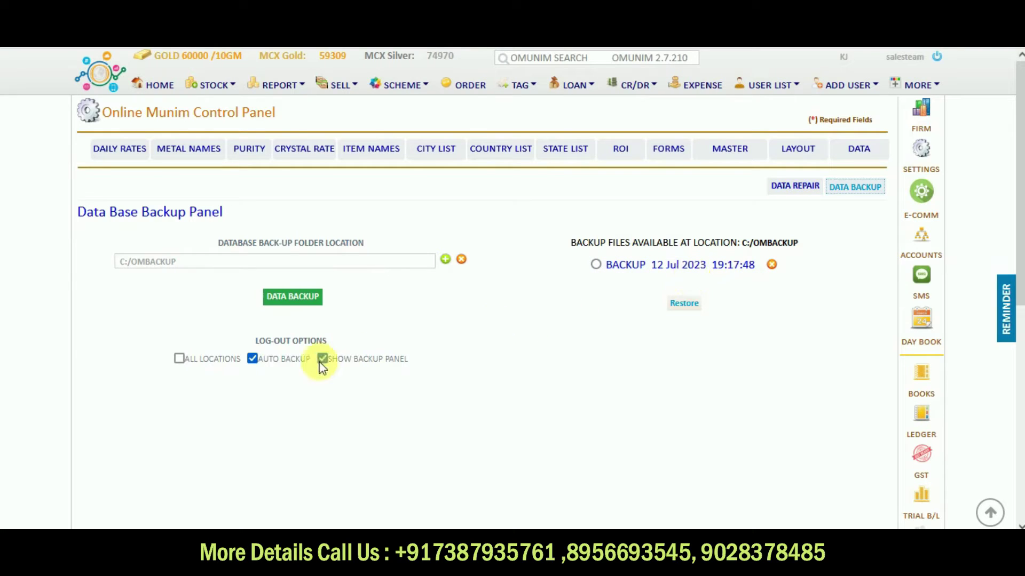
{"action": "left_click", "coordinate": [252, 358]}
{"action": "left_click", "coordinate": [322, 358]}
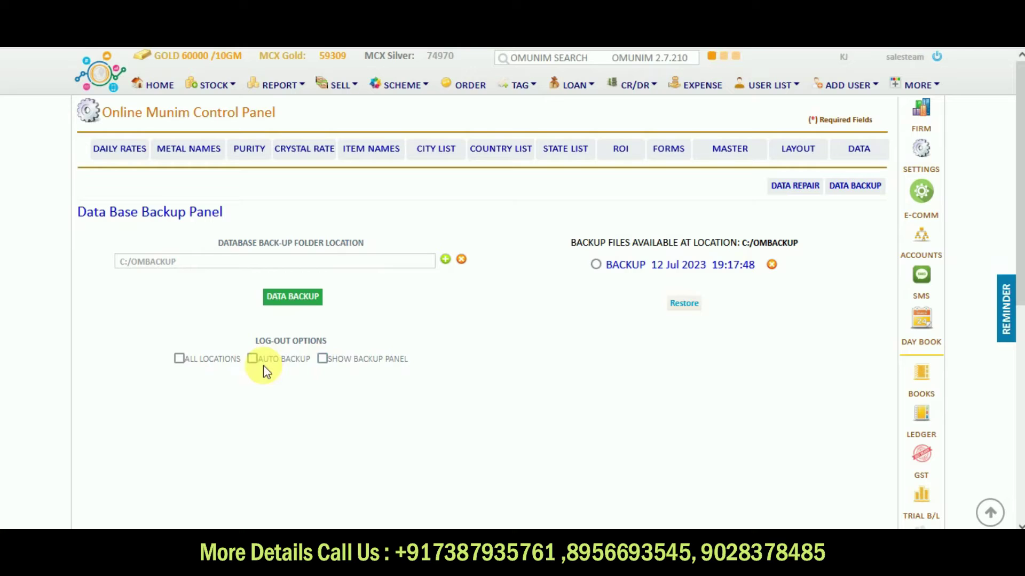
{"action": "left_click", "coordinate": [253, 358]}
{"action": "left_click", "coordinate": [322, 359]}
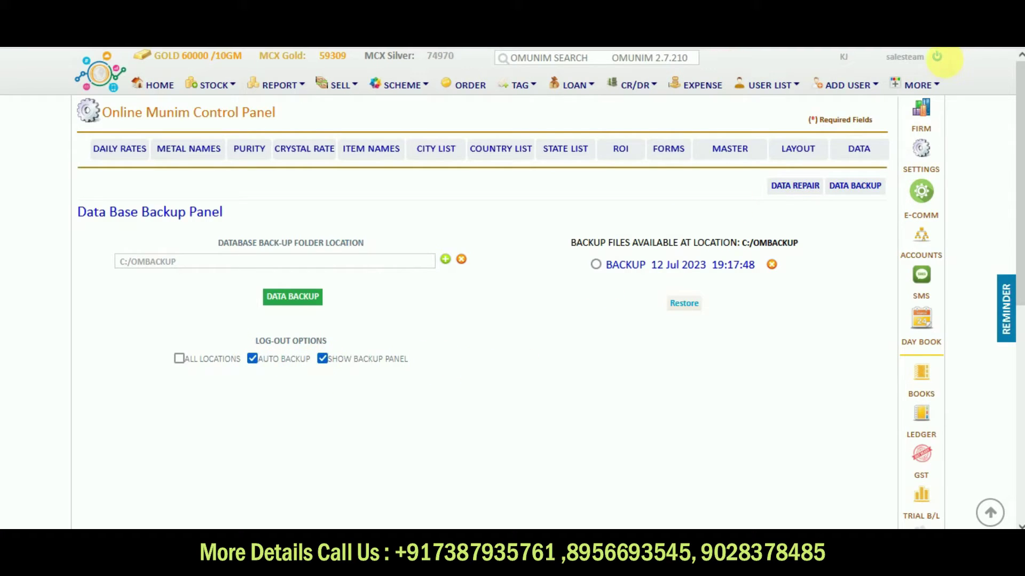
- Open the backup-and-log-out panel and close it again
{"action": "left_click", "coordinate": [938, 58]}
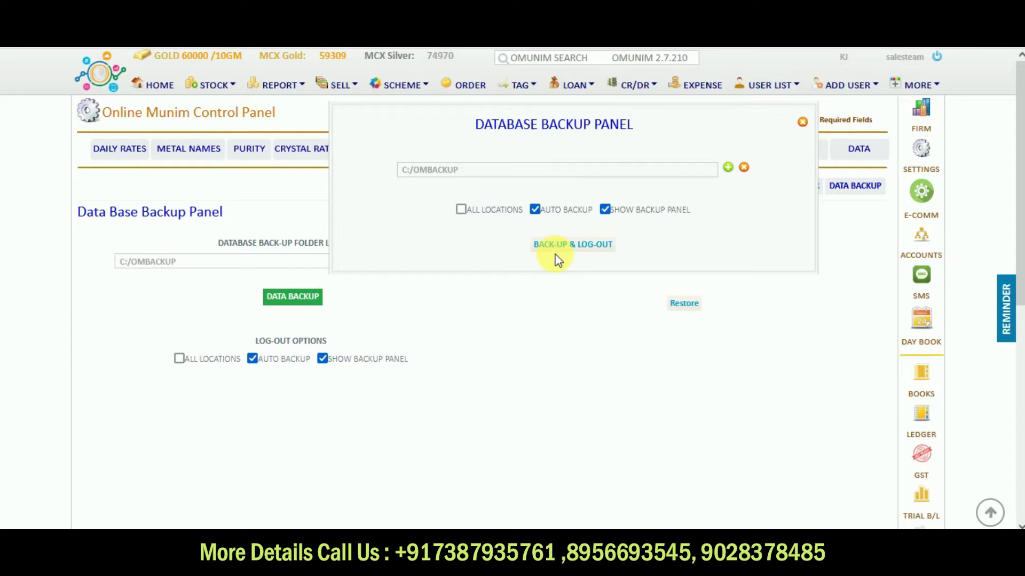
{"action": "left_click", "coordinate": [802, 122]}
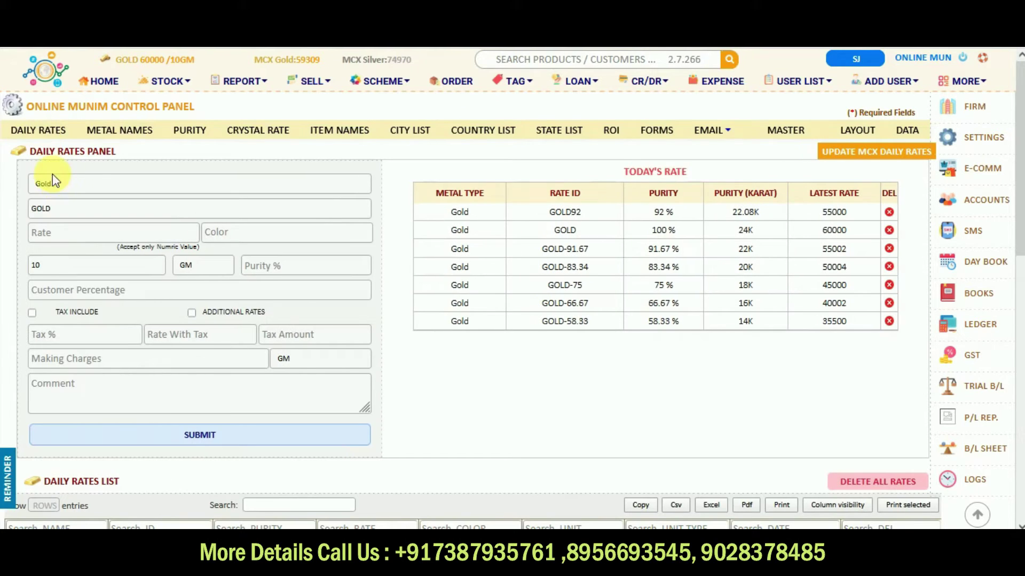
- Choose Gold as the metal type in the daily rate entry form
{"action": "left_click", "coordinate": [59, 183]}
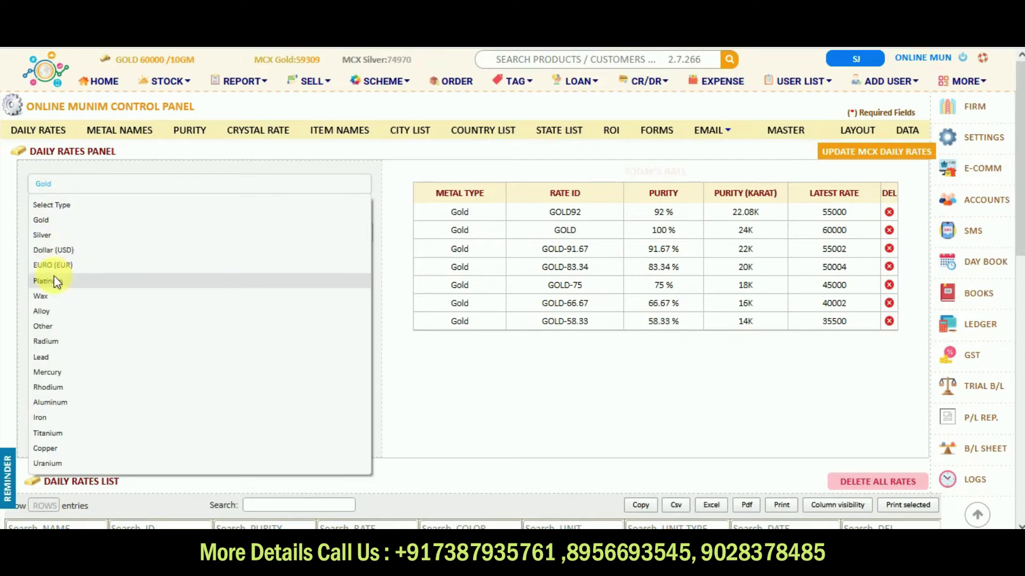
{"action": "left_click", "coordinate": [43, 220]}
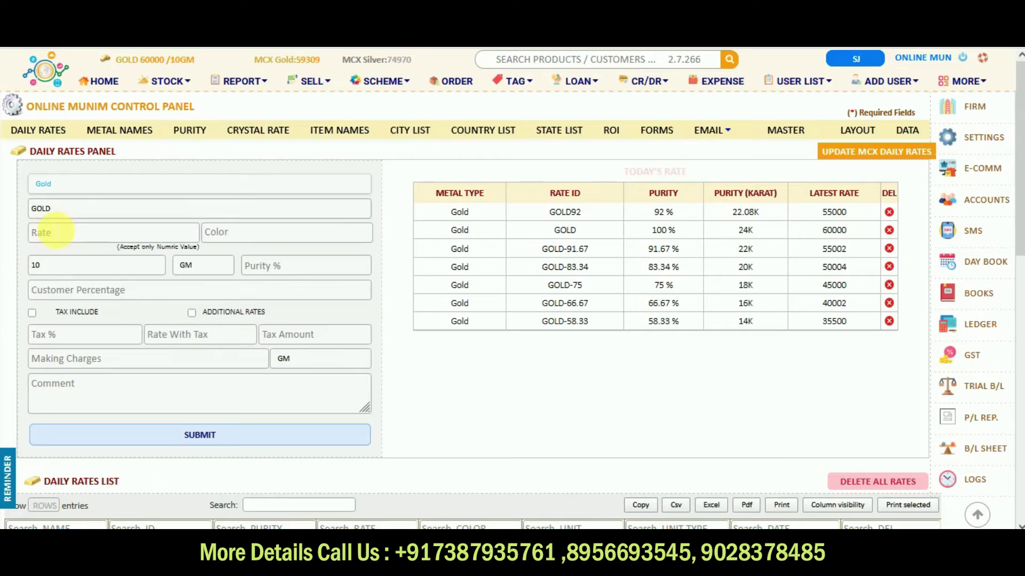
- Delete all existing metal rates and start a new Gold rate with ID gold
{"action": "left_click", "coordinate": [861, 483]}
{"action": "left_click", "coordinate": [581, 328]}
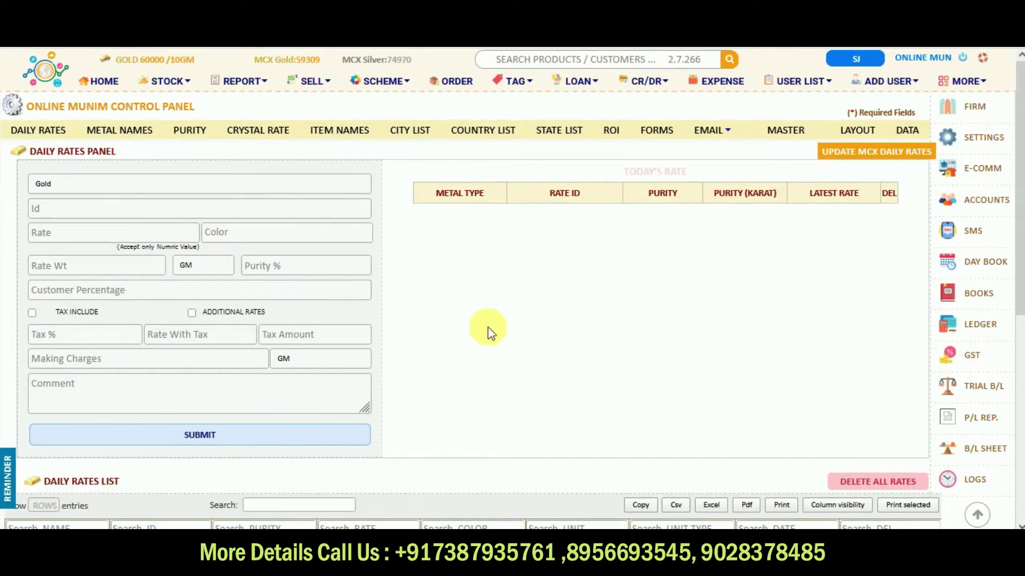
{"action": "left_click", "coordinate": [54, 183]}
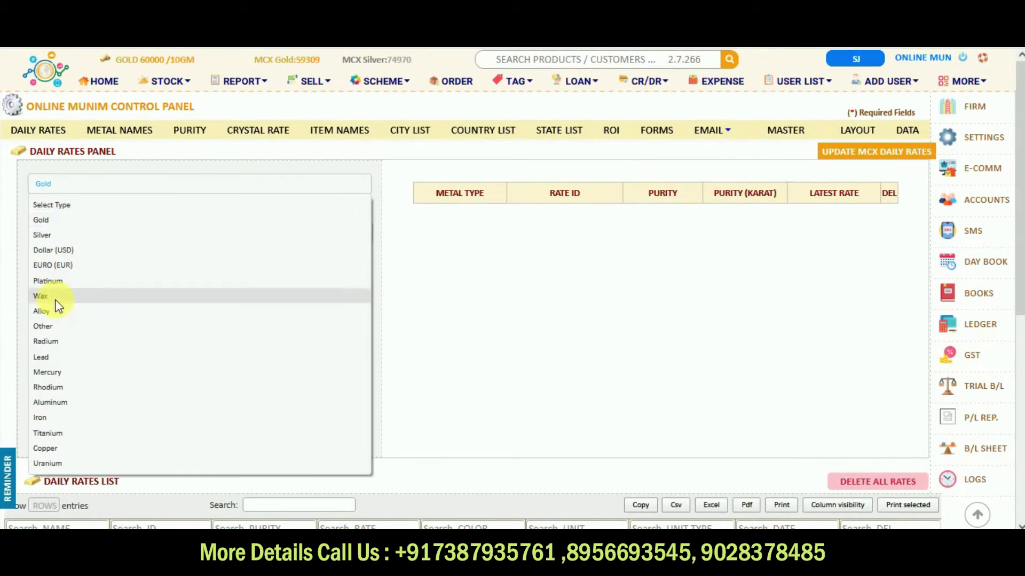
{"action": "left_click", "coordinate": [43, 220]}
{"action": "left_click", "coordinate": [58, 212]}
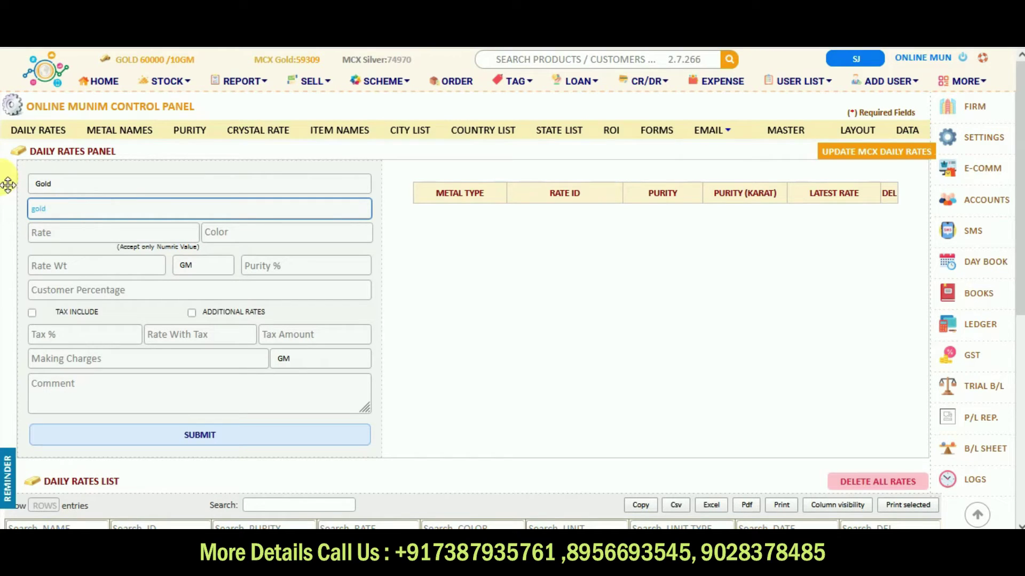
- Submit the gold rate at 60000 per 10 GM with 100% purity
{"action": "left_click", "coordinate": [56, 239]}
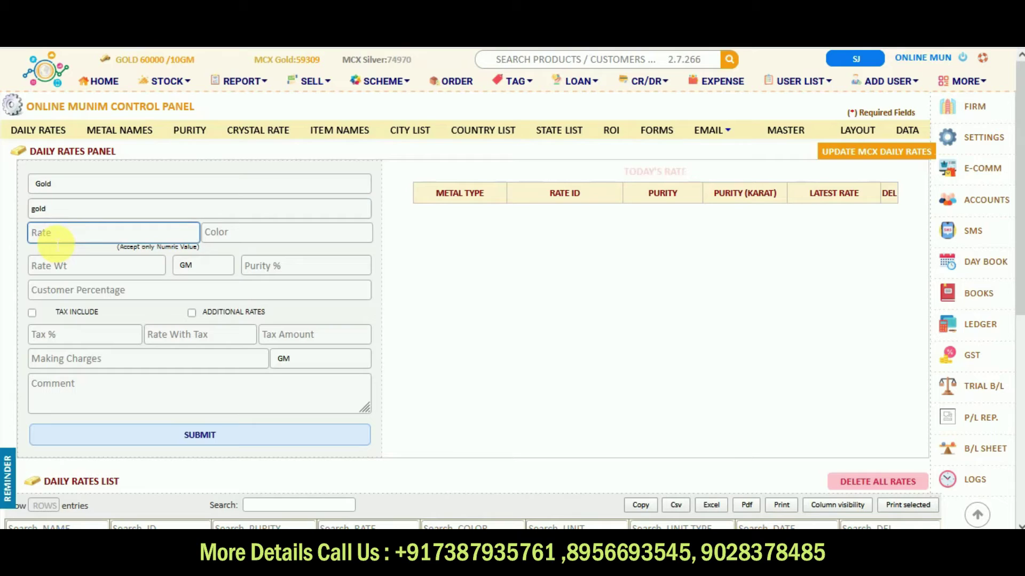
{"action": "type", "text": "60000"}
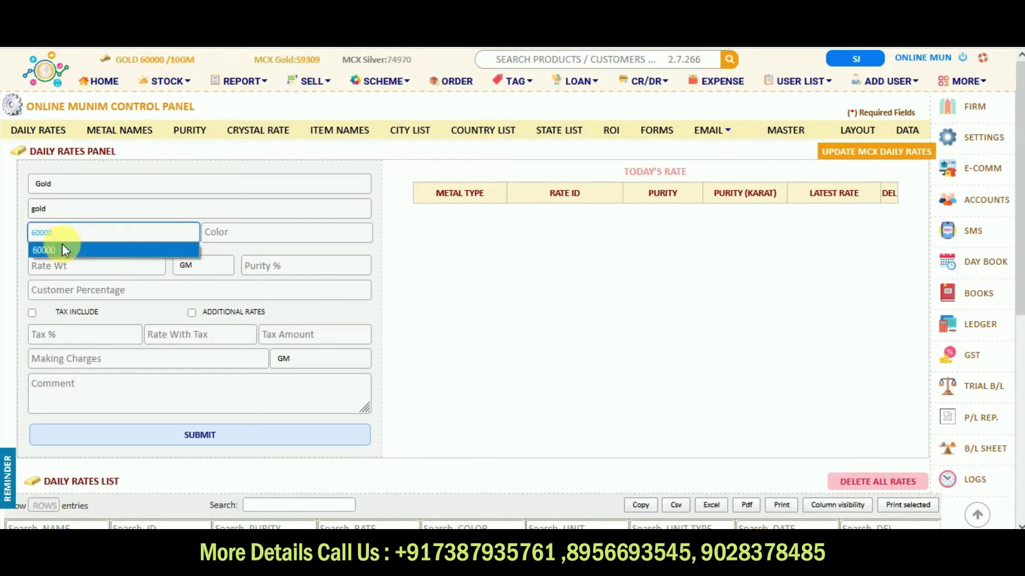
{"action": "left_click", "coordinate": [60, 249]}
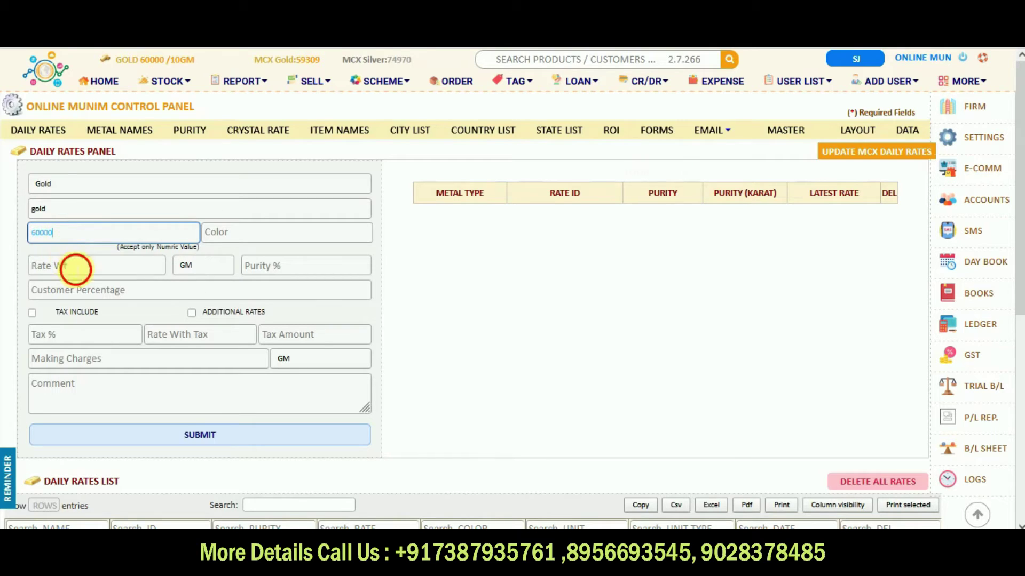
{"action": "left_click", "coordinate": [76, 267]}
{"action": "type", "text": "10"}
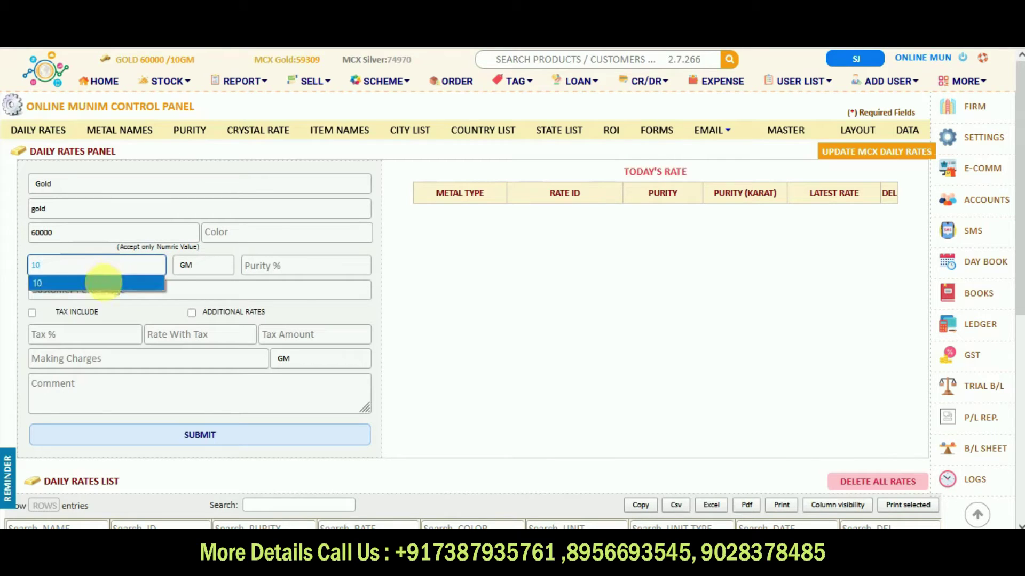
{"action": "left_click", "coordinate": [102, 283]}
{"action": "left_click", "coordinate": [179, 270]}
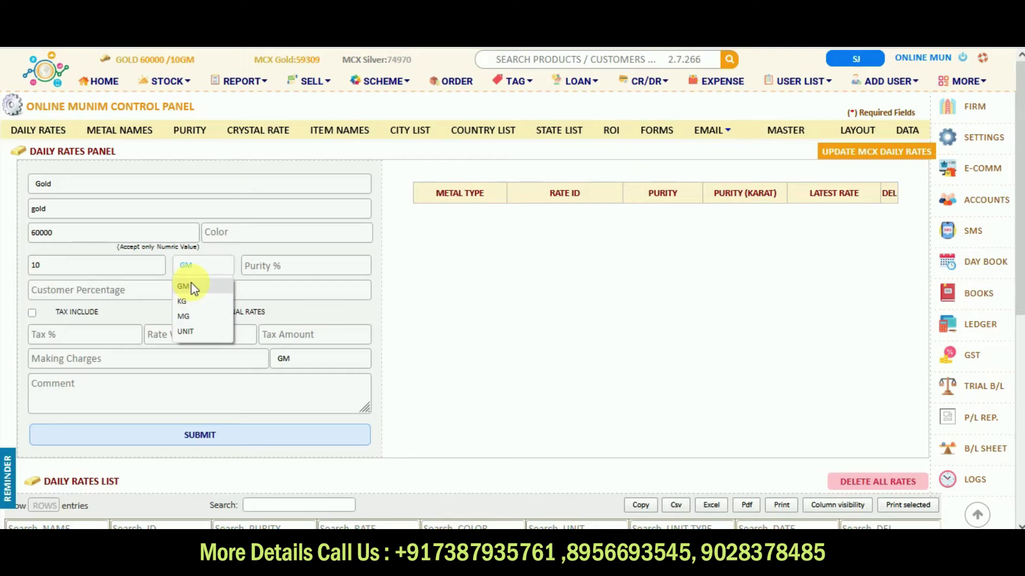
{"action": "left_click", "coordinate": [183, 287]}
{"action": "left_click", "coordinate": [288, 267]}
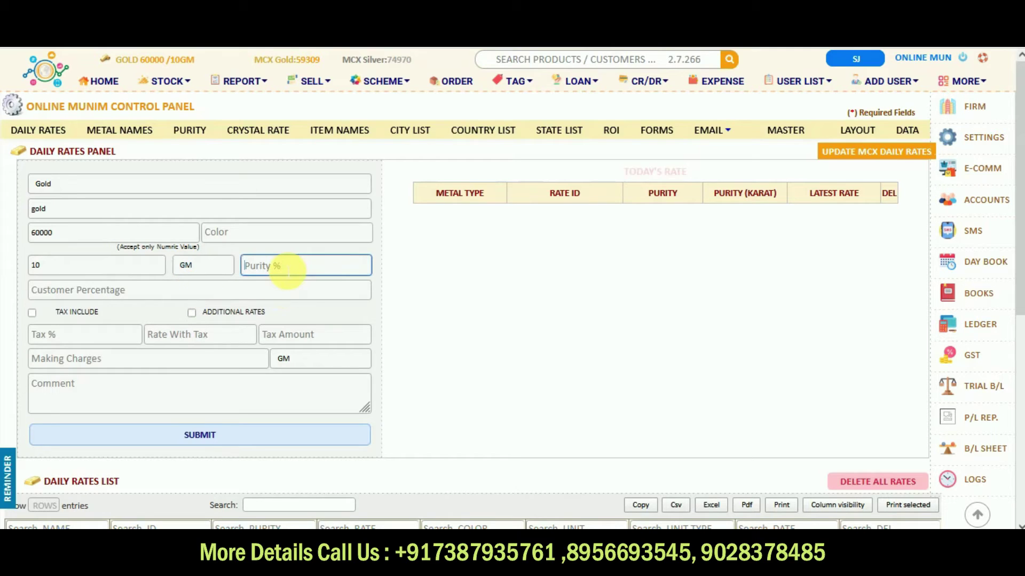
{"action": "type", "text": "1"}
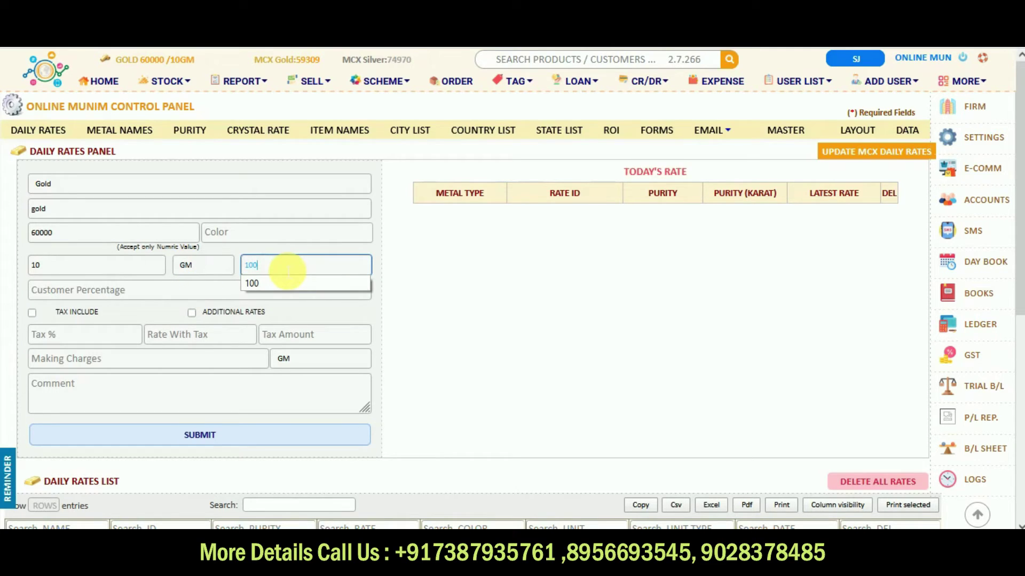
{"action": "type", "text": "00"}
{"action": "left_click", "coordinate": [286, 284]}
{"action": "left_click", "coordinate": [241, 443]}
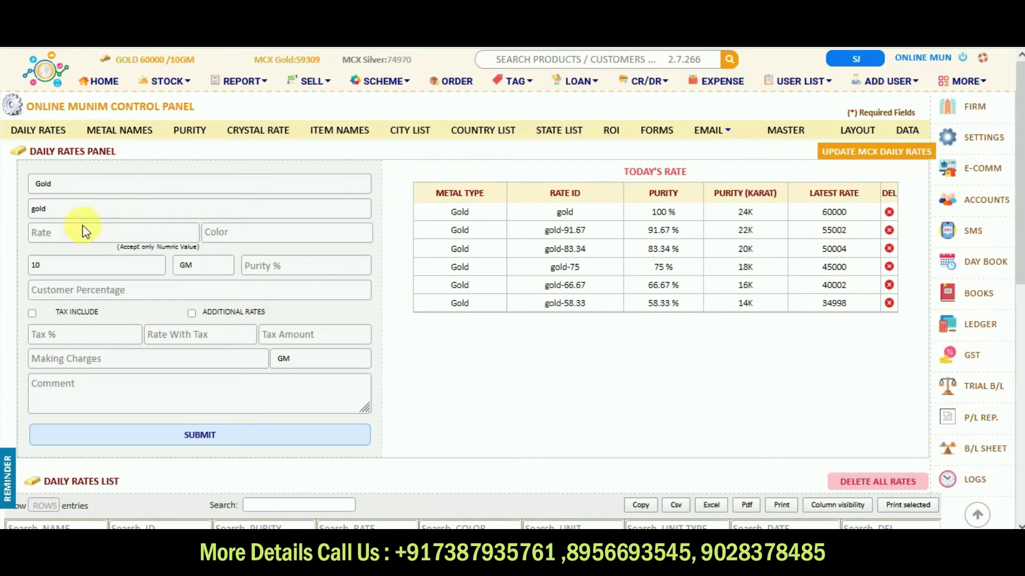
- Re-enter the Gold rate at 60000 with 100% purity
{"action": "left_click", "coordinate": [104, 185]}
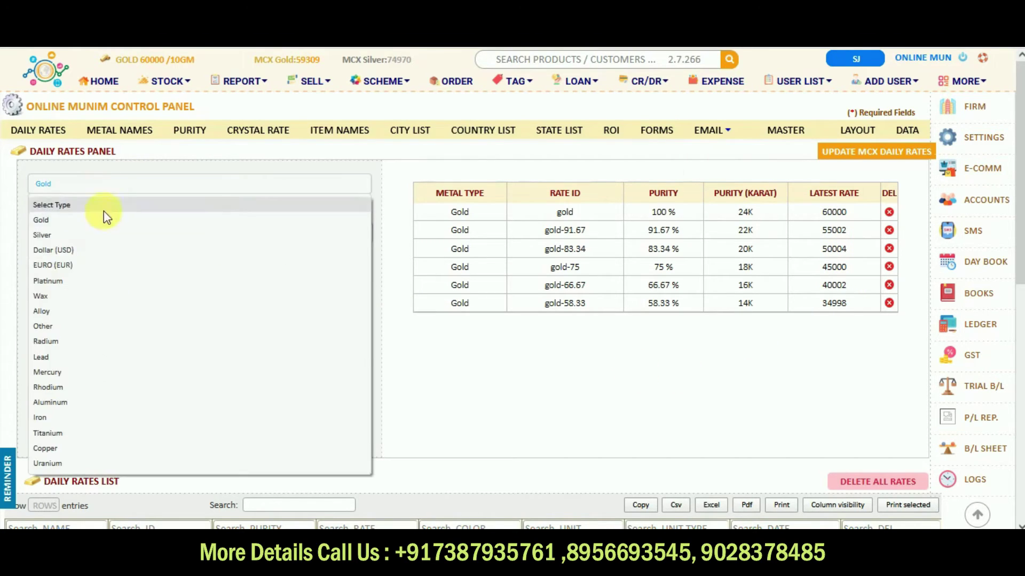
{"action": "left_click", "coordinate": [103, 229]}
{"action": "left_click", "coordinate": [75, 216]}
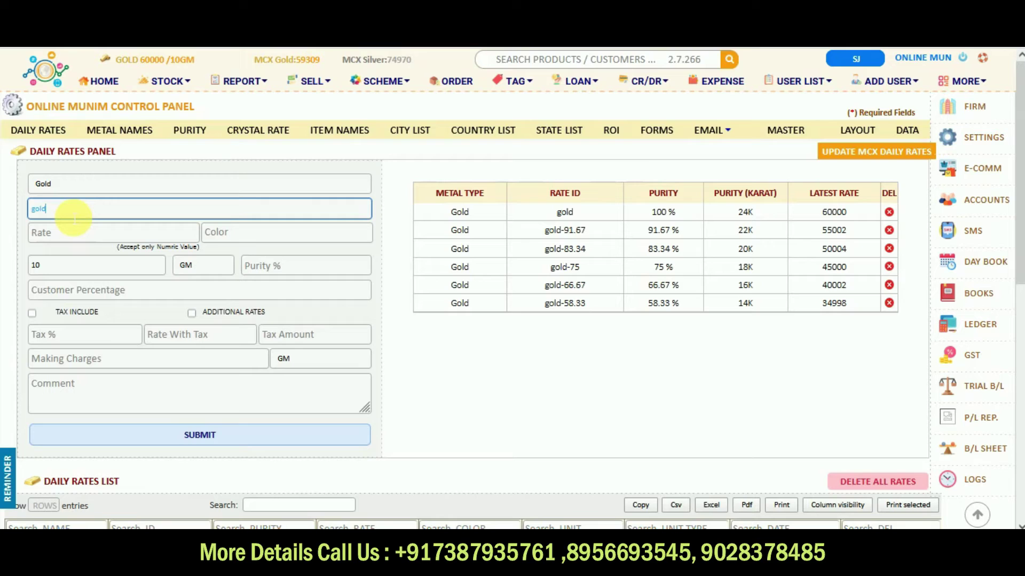
{"action": "left_click", "coordinate": [83, 240]}
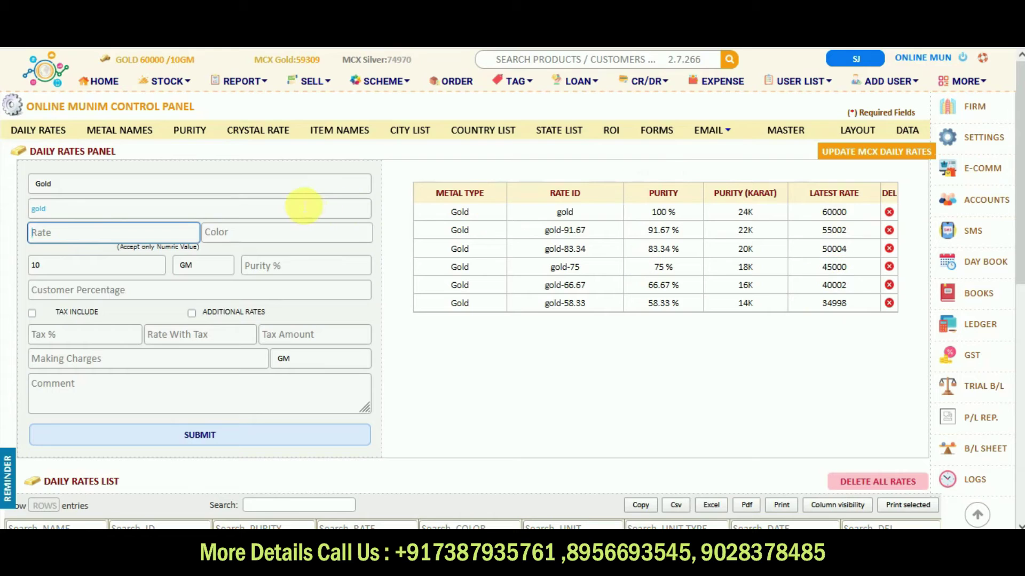
{"action": "type", "text": "60000"}
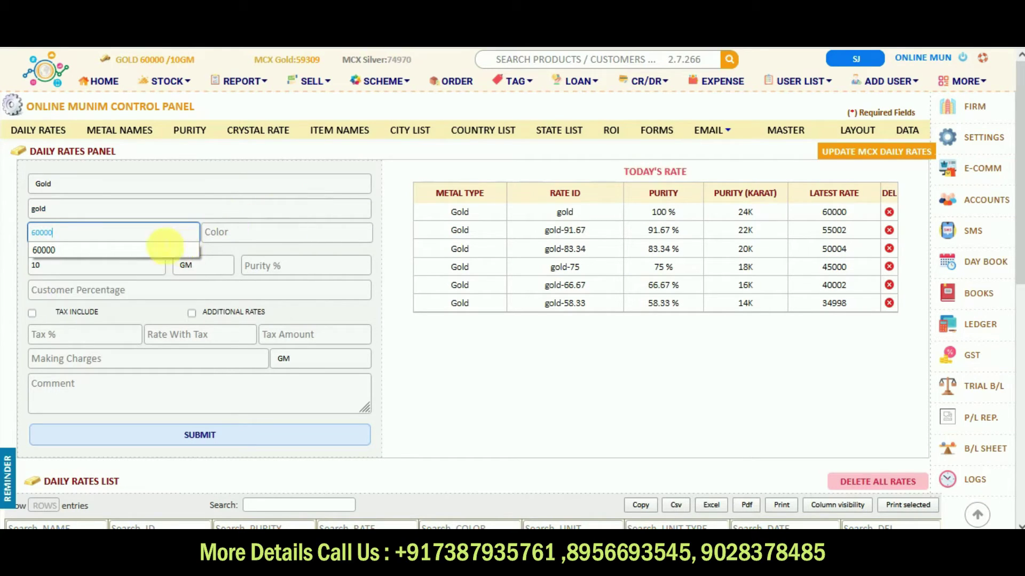
{"action": "left_click", "coordinate": [163, 248]}
{"action": "left_click", "coordinate": [264, 266]}
{"action": "type", "text": "100"}
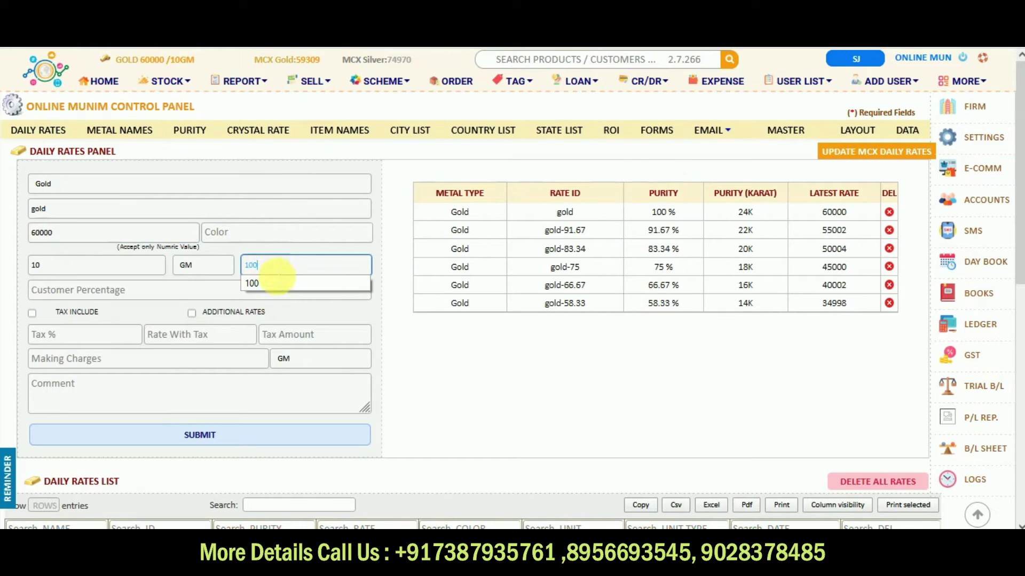
{"action": "left_click", "coordinate": [256, 283]}
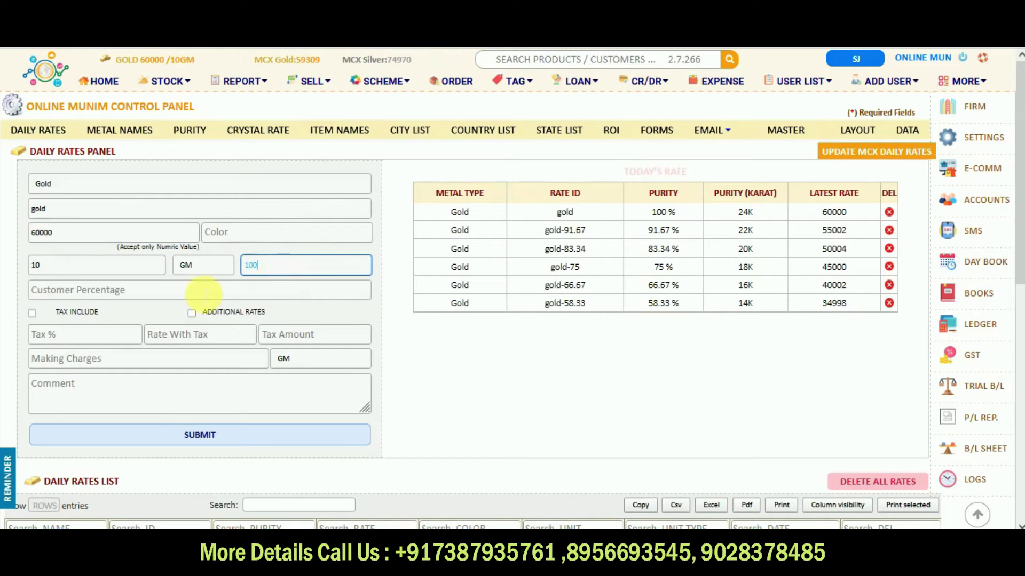
- Enable Additional Rates, change gold-58.33 from 34998 to 35000, and submit
{"action": "left_click", "coordinate": [191, 313]}
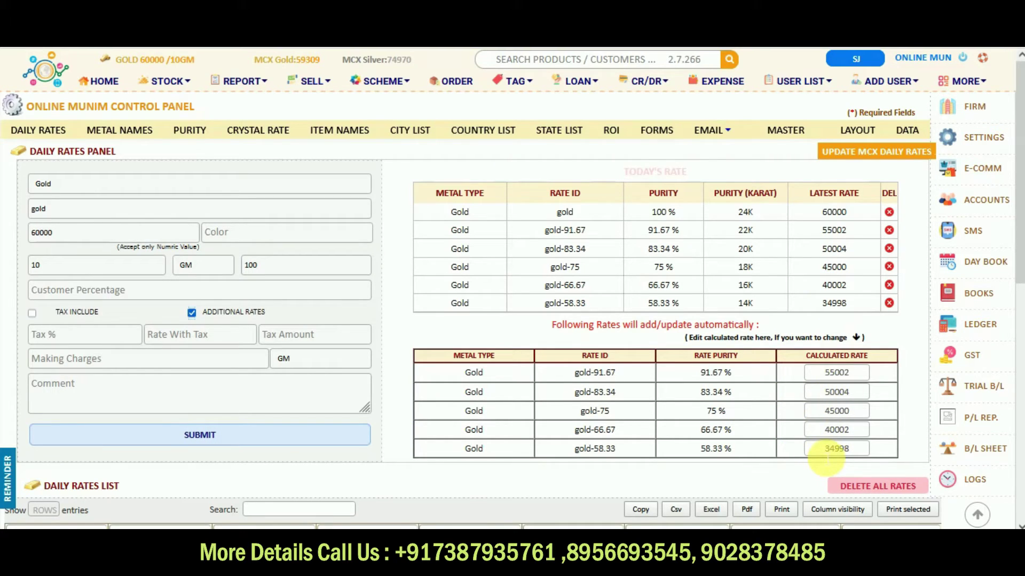
{"action": "left_click_drag", "start_coordinate": [826, 458], "coordinate": [869, 458]}
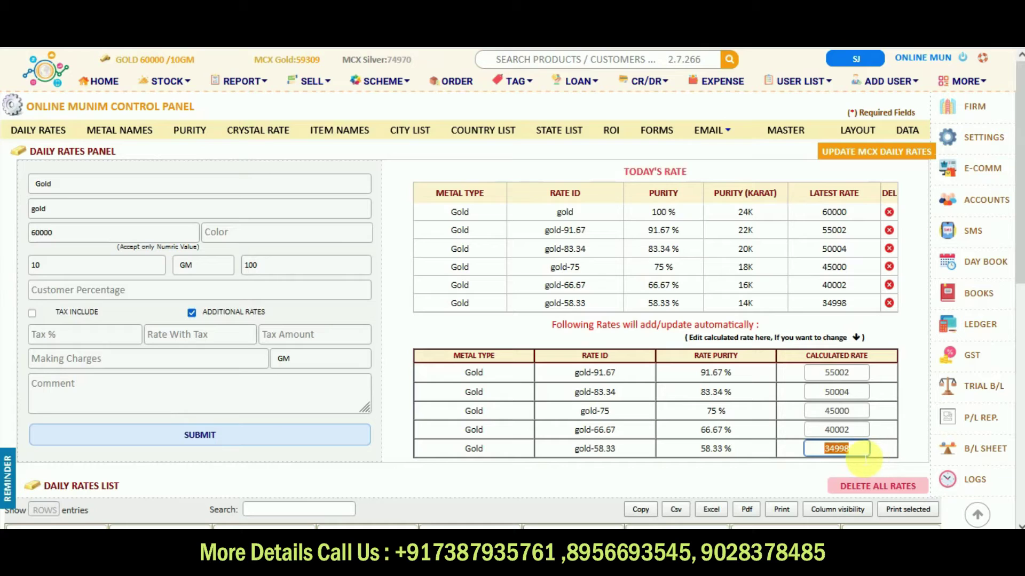
{"action": "key", "text": "BackSpace"}
{"action": "type", "text": "35"}
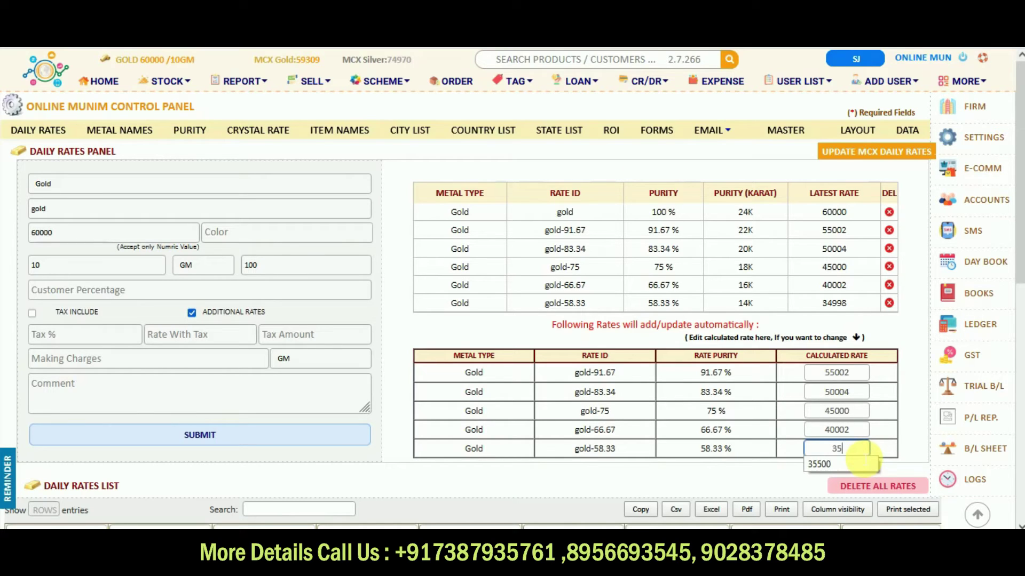
{"action": "type", "text": "000"}
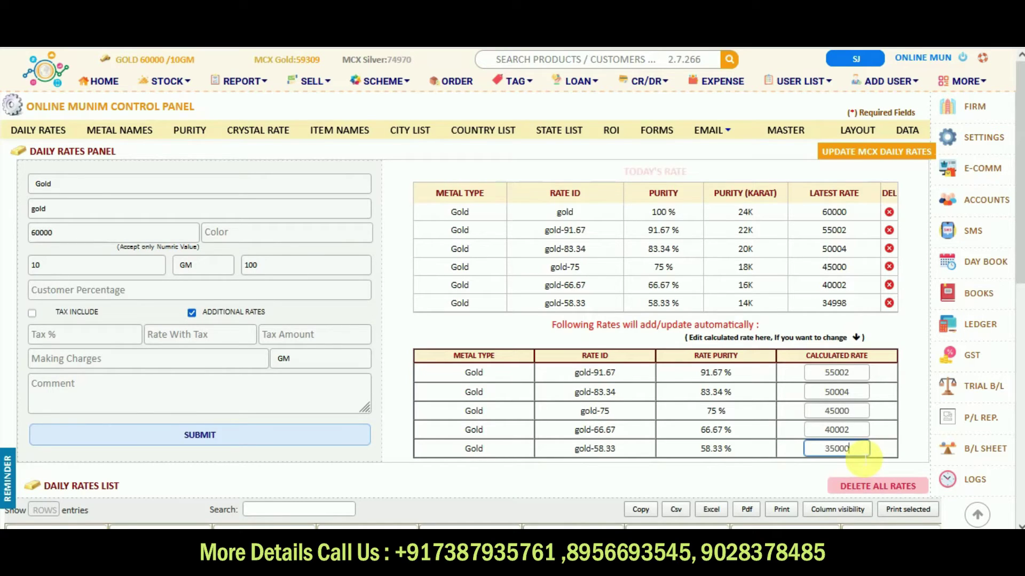
{"action": "left_click", "coordinate": [914, 411]}
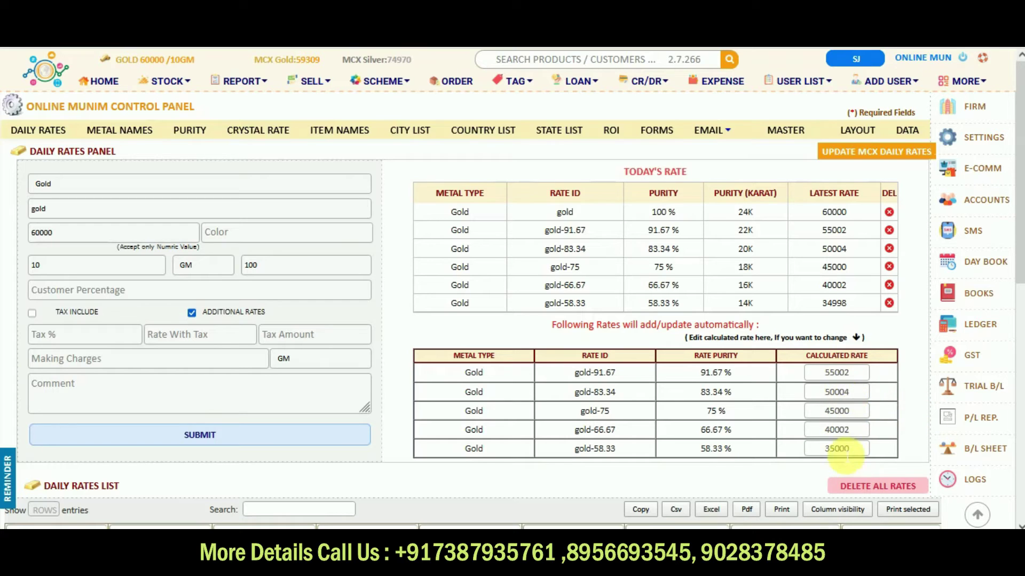
{"action": "left_click", "coordinate": [257, 426]}
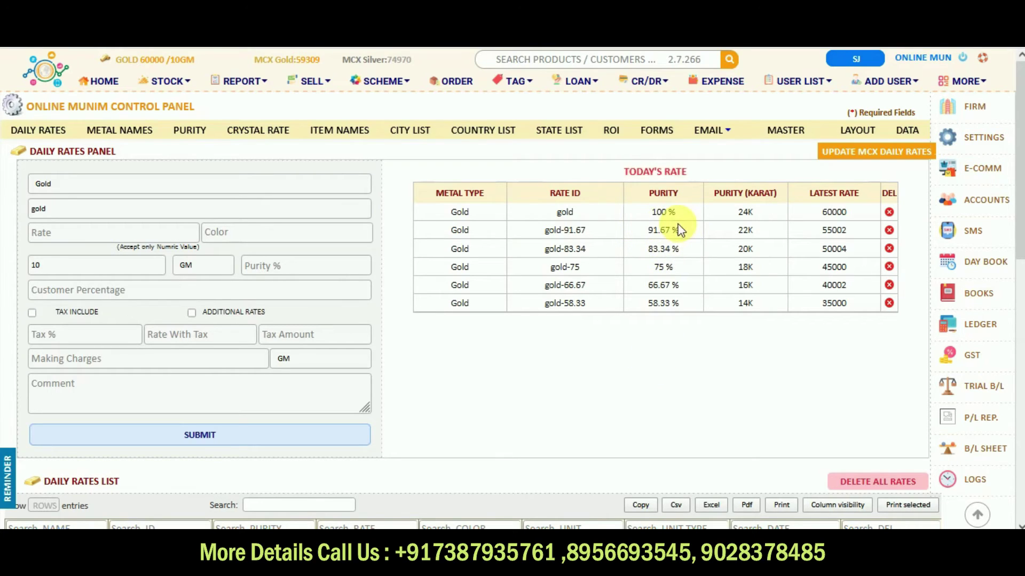
- Add rate ID gold92 at 55000 with 92% purity
{"action": "double_click", "coordinate": [63, 213]}
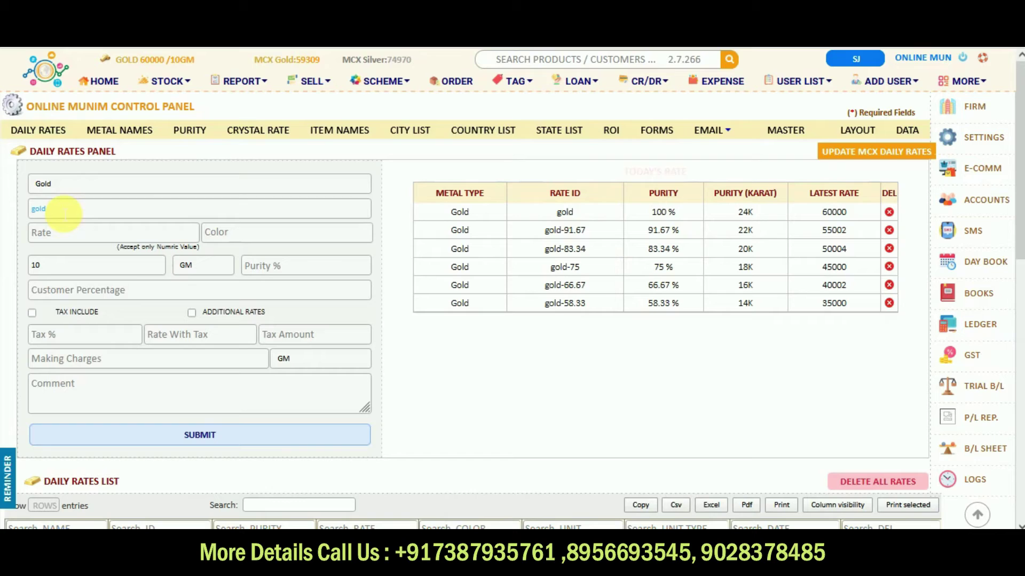
{"action": "left_click", "coordinate": [63, 214]}
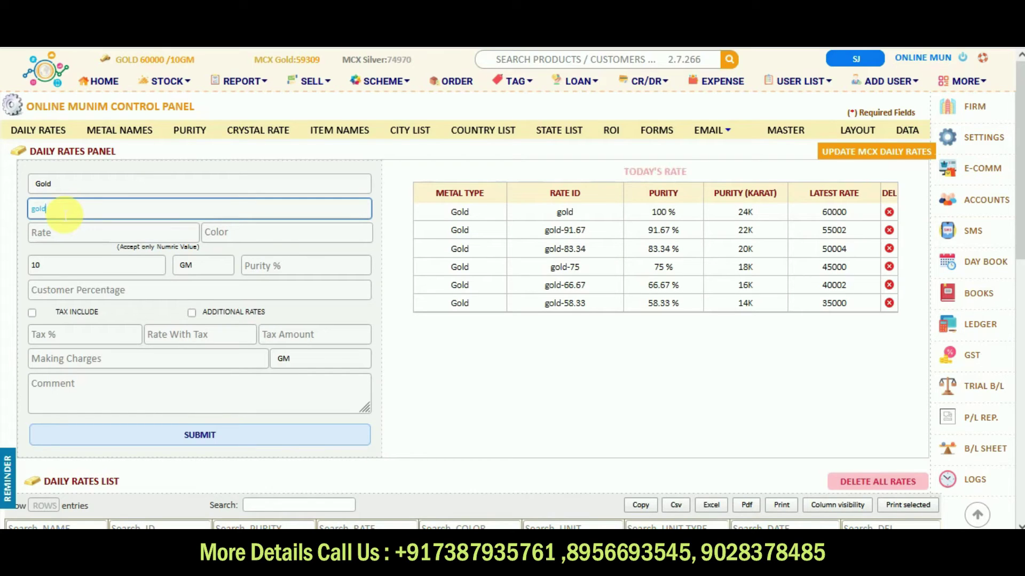
{"action": "type", "text": "92"}
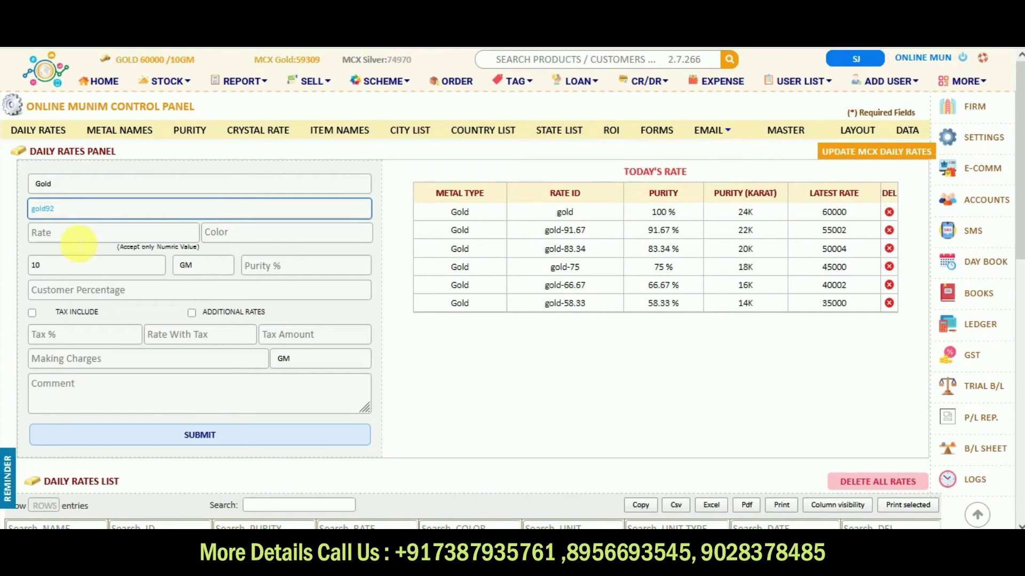
{"action": "left_click", "coordinate": [78, 239]}
{"action": "type", "text": "5"}
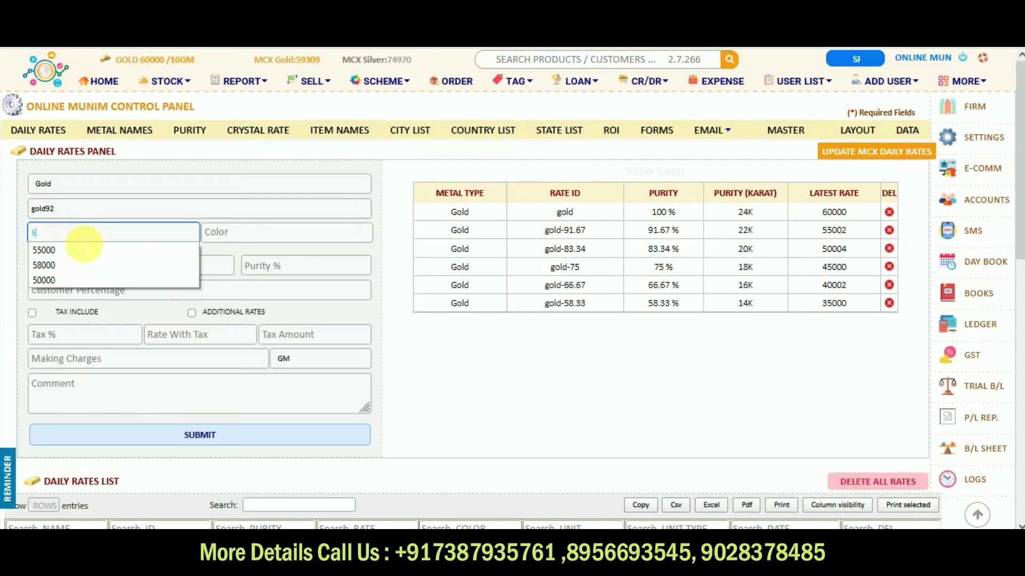
{"action": "type", "text": "5000"}
{"action": "left_click", "coordinate": [80, 250]}
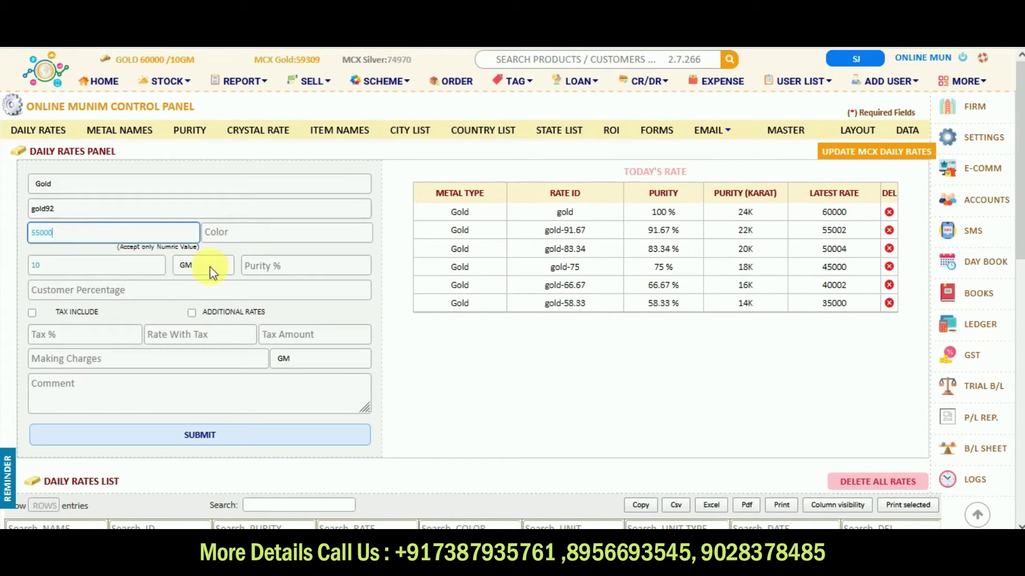
{"action": "left_click", "coordinate": [295, 270]}
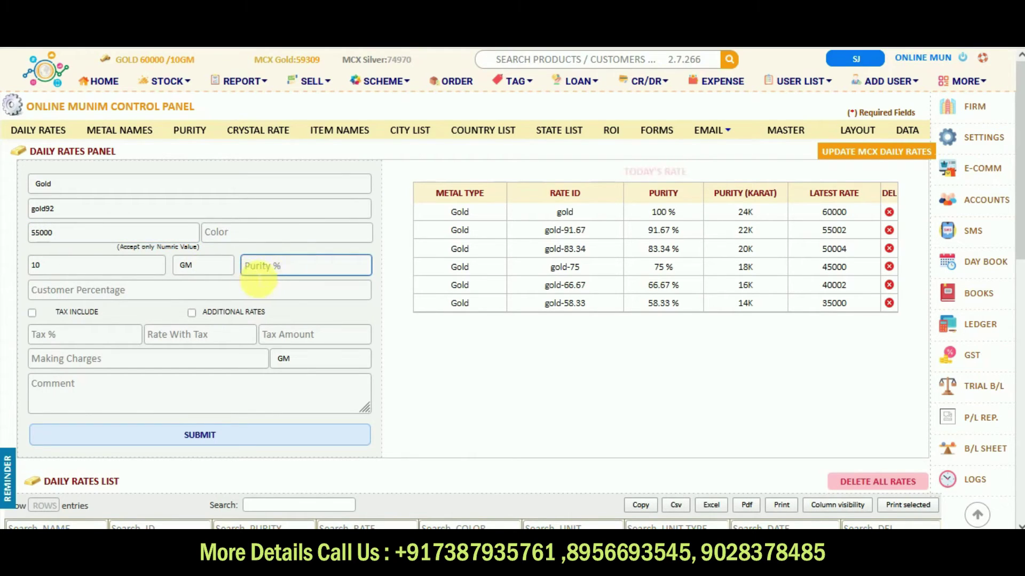
{"action": "type", "text": "92"}
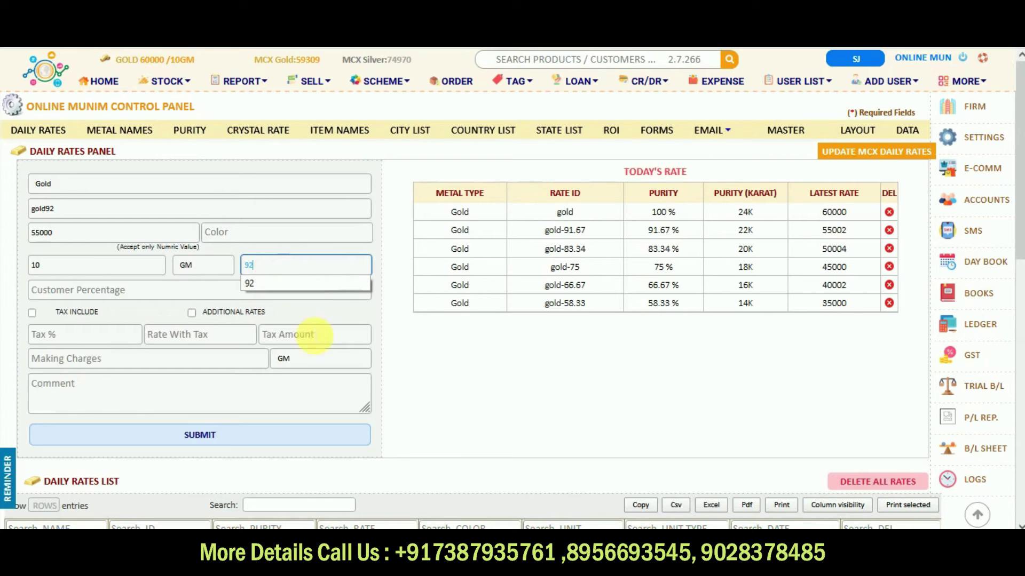
{"action": "left_click", "coordinate": [319, 284]}
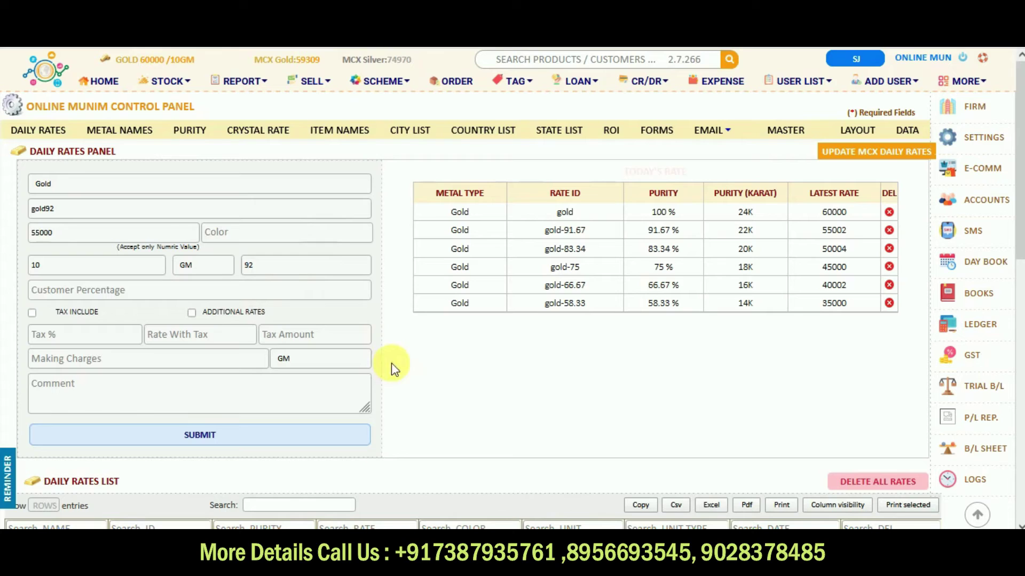
{"action": "left_click", "coordinate": [286, 440]}
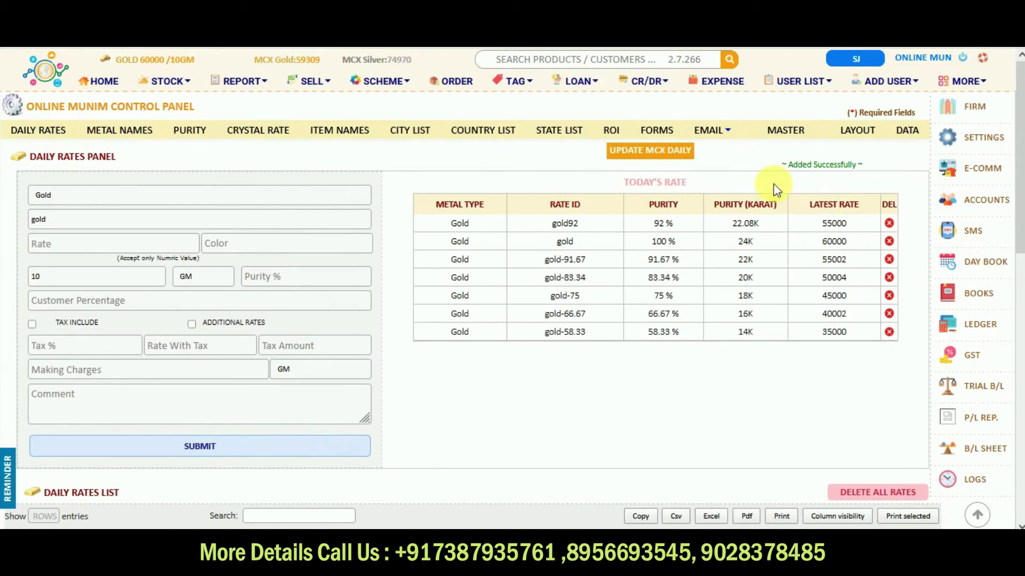
- Check the new gold92 row's 92% purity, 22.08K karat and 55000 rate
{"action": "left_click_drag", "start_coordinate": [651, 212], "coordinate": [675, 212]}
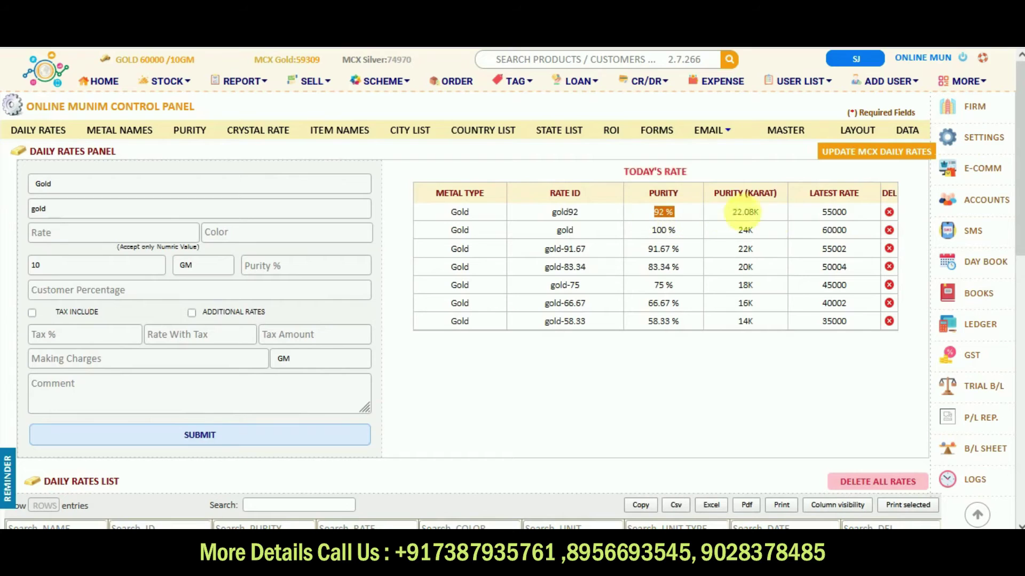
{"action": "left_click_drag", "start_coordinate": [744, 212], "coordinate": [837, 217]}
{"action": "left_click", "coordinate": [754, 419]}
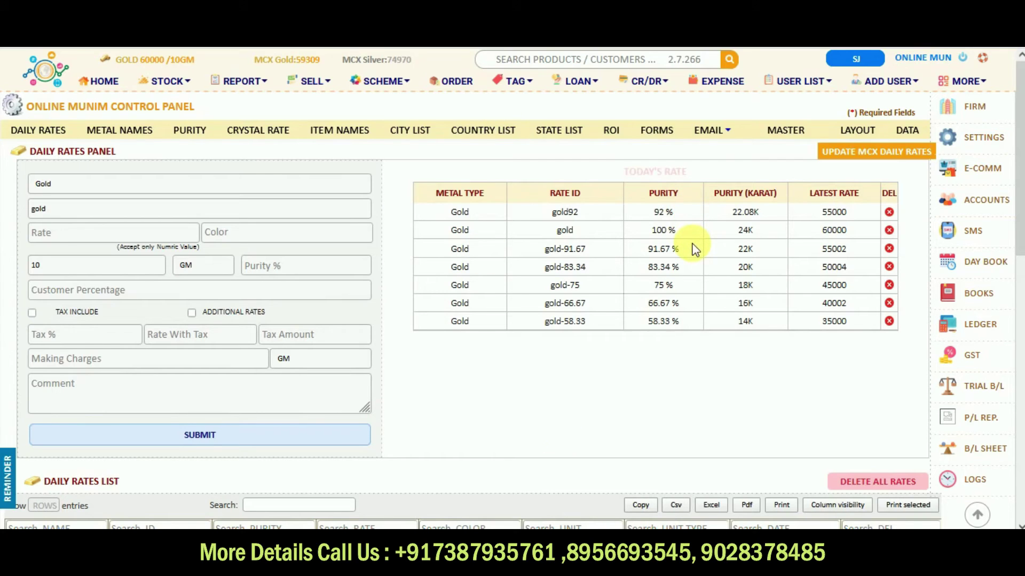
{"action": "scroll", "coordinate": [693, 246], "scroll_direction": "down", "scroll_amount": 3}
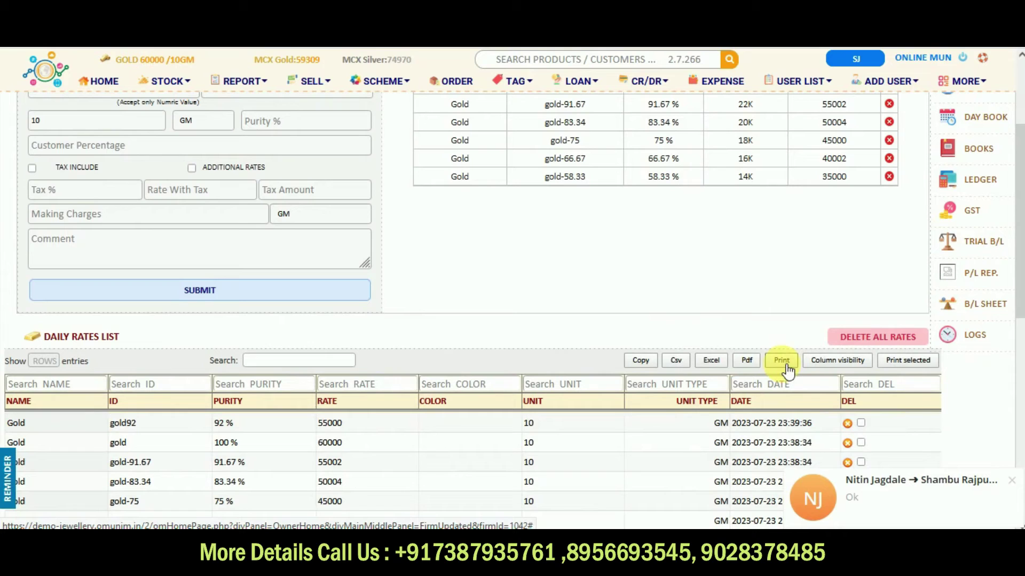
{"action": "scroll", "coordinate": [536, 196], "scroll_direction": "up", "scroll_amount": 3}
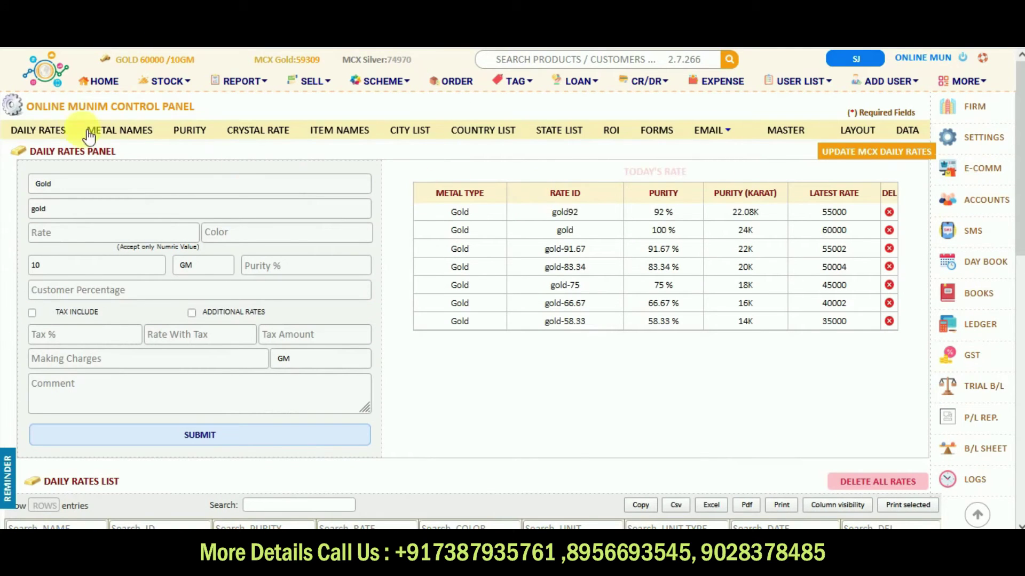
- Review the raw metal names, purity/tunch, crystal rates and item names setup pages
{"action": "left_click", "coordinate": [118, 130]}
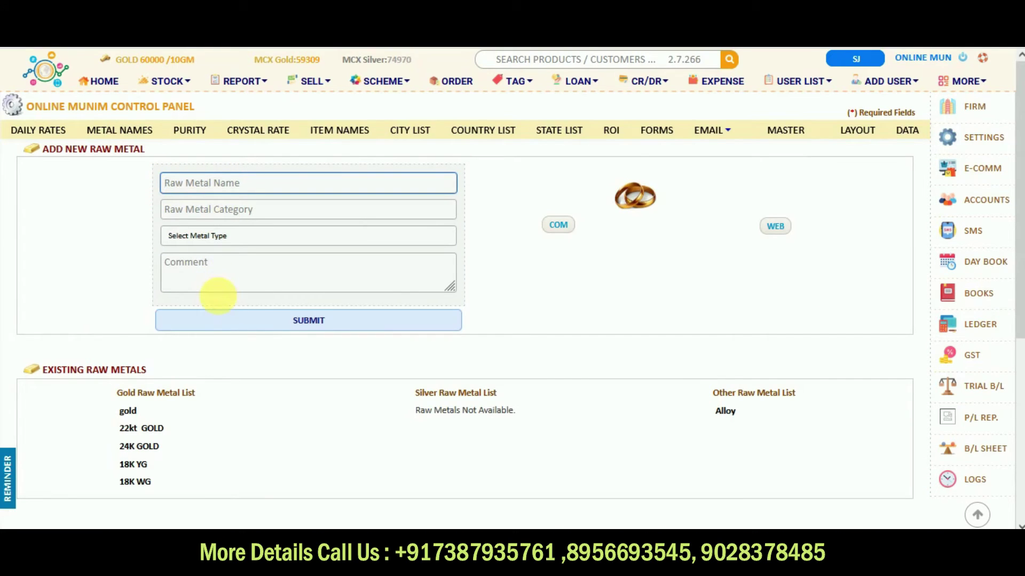
{"action": "scroll", "coordinate": [218, 328], "scroll_direction": "down", "scroll_amount": 1}
{"action": "scroll", "coordinate": [217, 328], "scroll_direction": "up", "scroll_amount": 1}
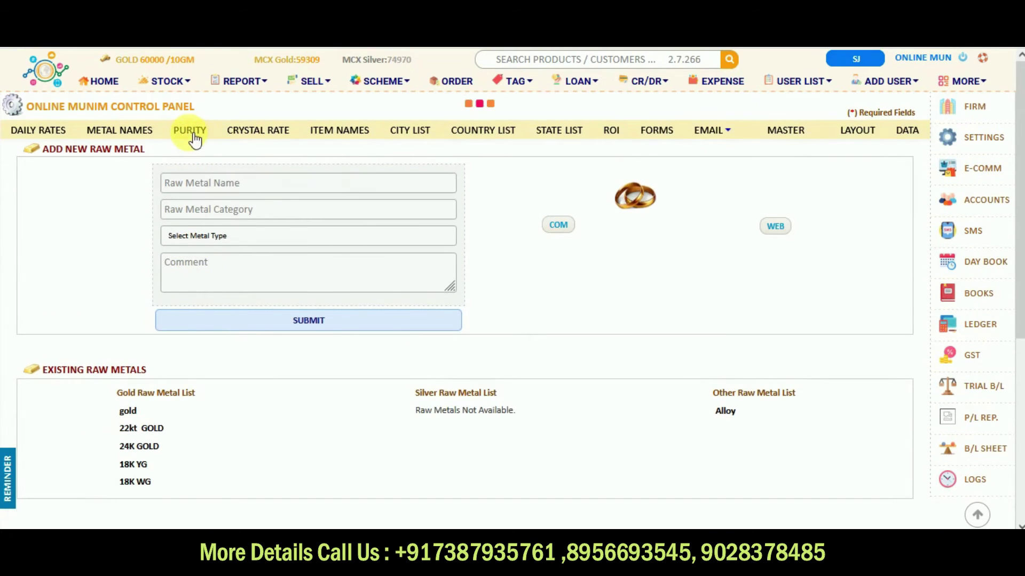
{"action": "left_click", "coordinate": [193, 138]}
{"action": "scroll", "coordinate": [274, 297], "scroll_direction": "down", "scroll_amount": 1}
{"action": "scroll", "coordinate": [270, 297], "scroll_direction": "up", "scroll_amount": 1}
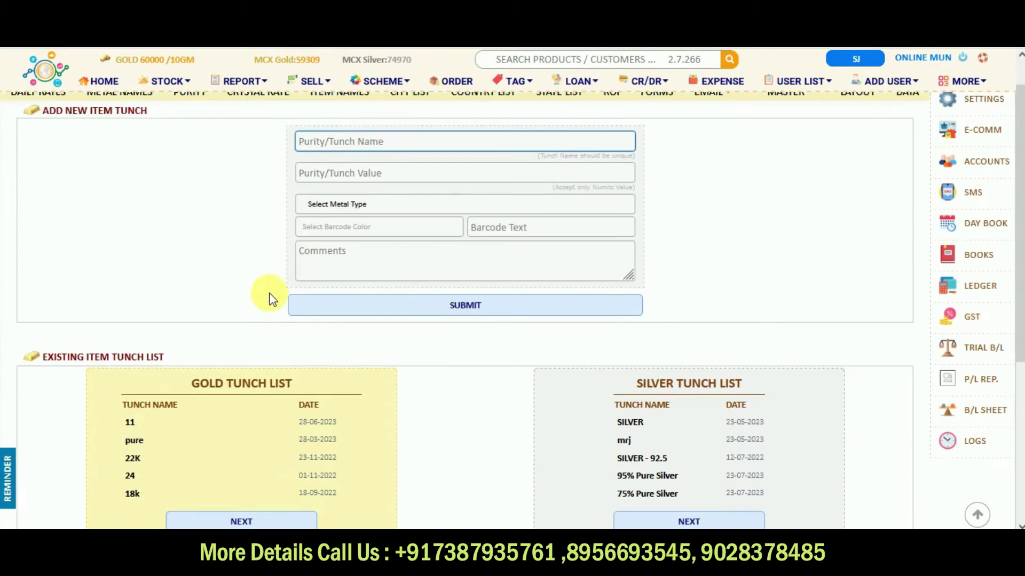
{"action": "left_click", "coordinate": [259, 130]}
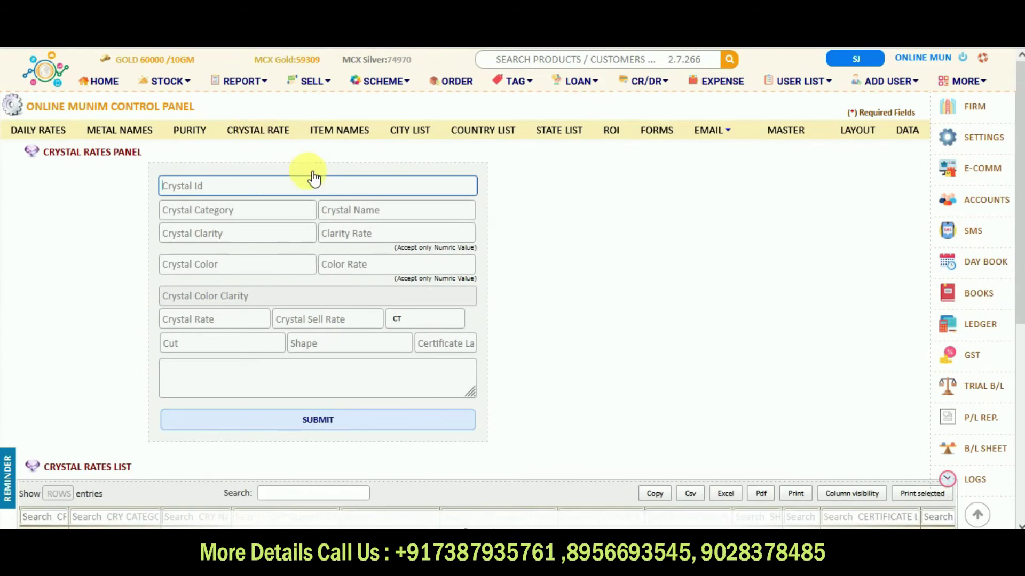
{"action": "scroll", "coordinate": [254, 209], "scroll_direction": "down", "scroll_amount": 3}
{"action": "scroll", "coordinate": [263, 222], "scroll_direction": "up", "scroll_amount": 3}
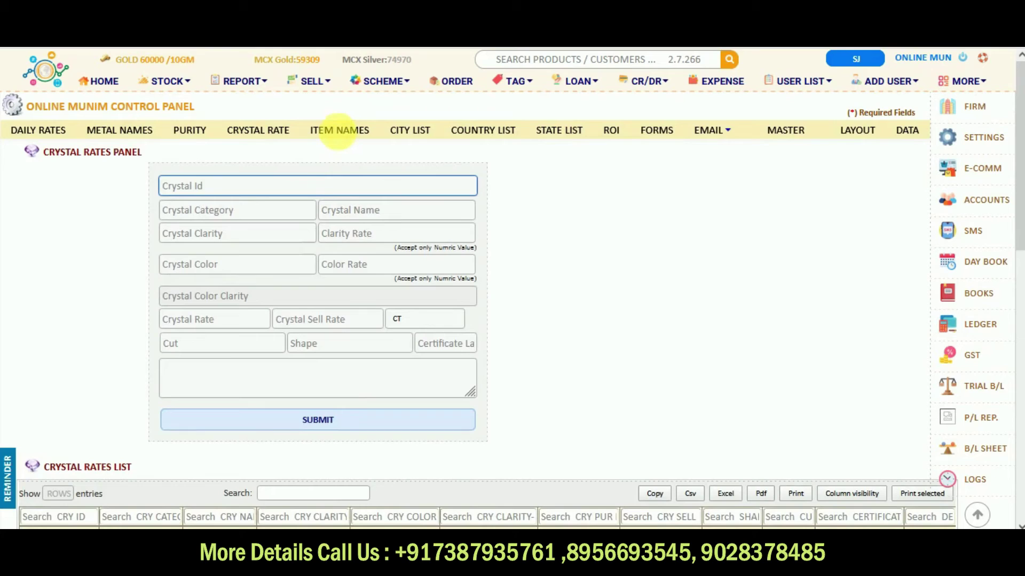
{"action": "left_click", "coordinate": [340, 134]}
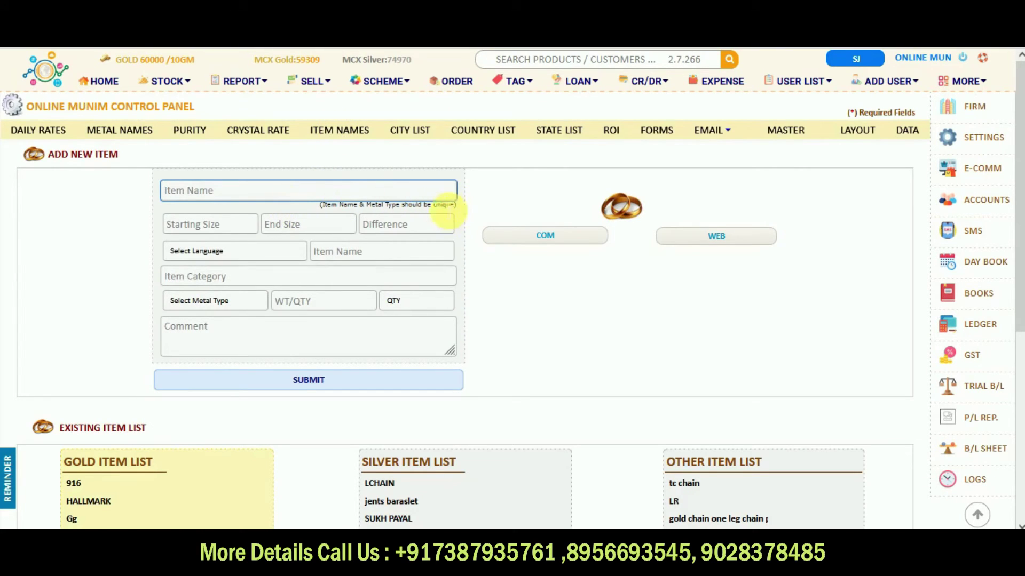
- Review the city, country and state setup forms and their lists
{"action": "left_click", "coordinate": [400, 135]}
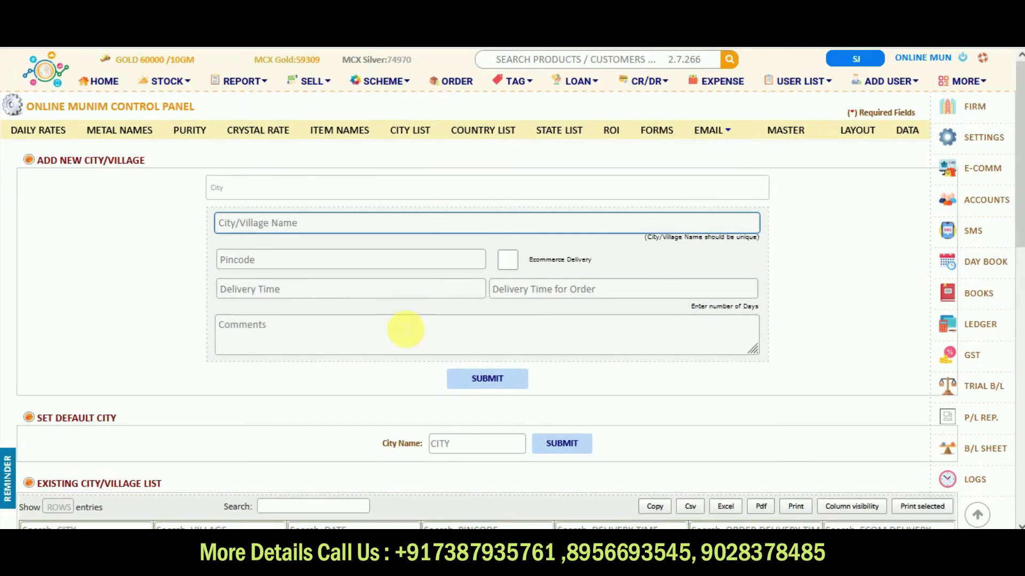
{"action": "scroll", "coordinate": [407, 327], "scroll_direction": "down", "scroll_amount": 1}
{"action": "scroll", "coordinate": [475, 378], "scroll_direction": "up", "scroll_amount": 1}
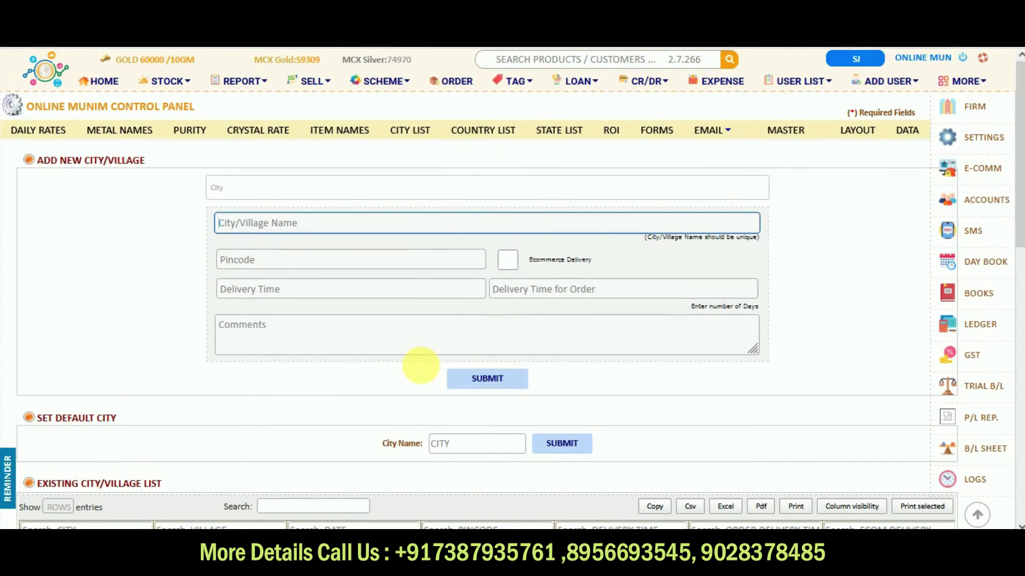
{"action": "left_click", "coordinate": [487, 137]}
{"action": "scroll", "coordinate": [472, 248], "scroll_direction": "down", "scroll_amount": 1}
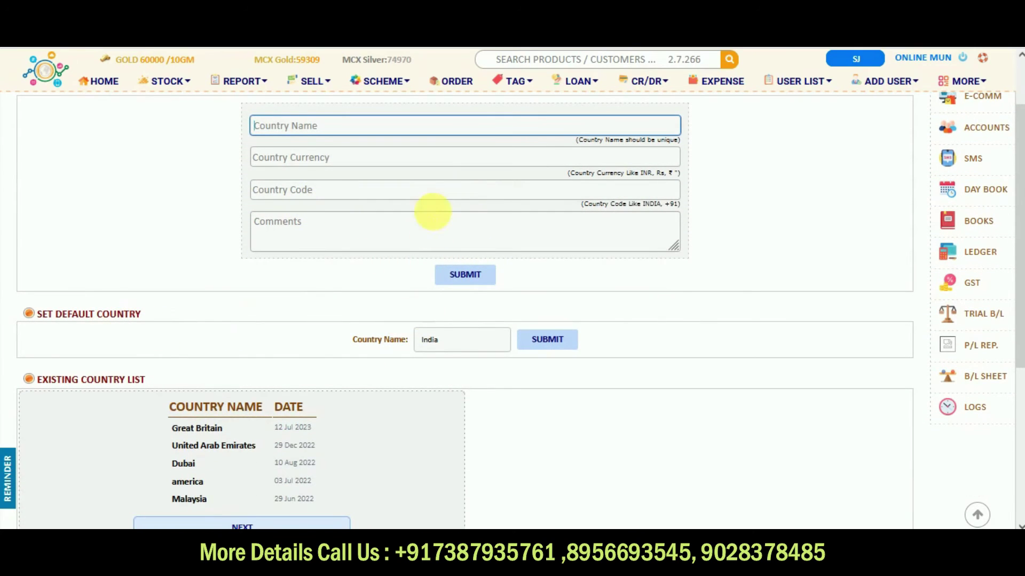
{"action": "scroll", "coordinate": [443, 203], "scroll_direction": "up", "scroll_amount": 1}
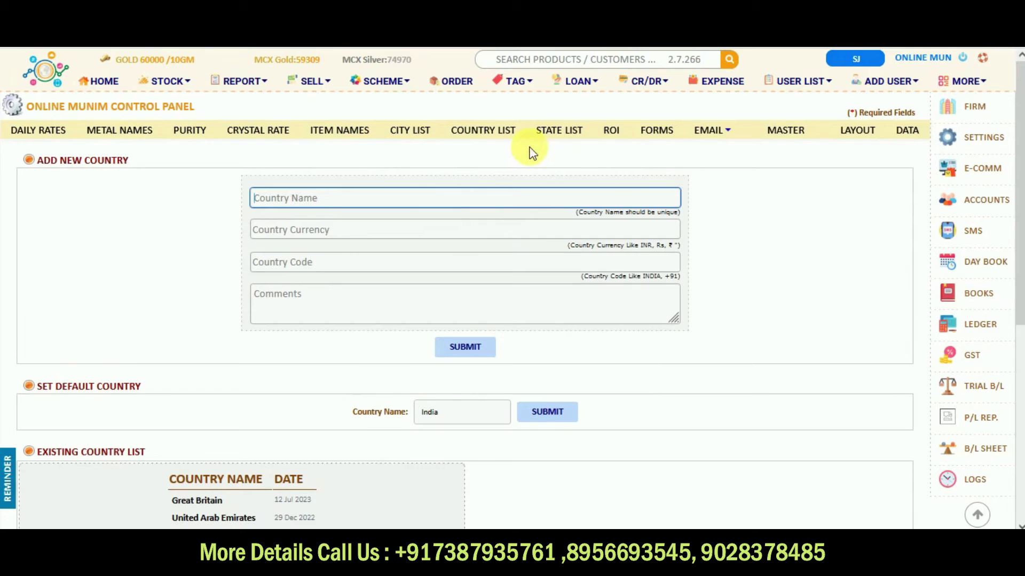
{"action": "left_click", "coordinate": [562, 140]}
{"action": "scroll", "coordinate": [277, 272], "scroll_direction": "down", "scroll_amount": 1}
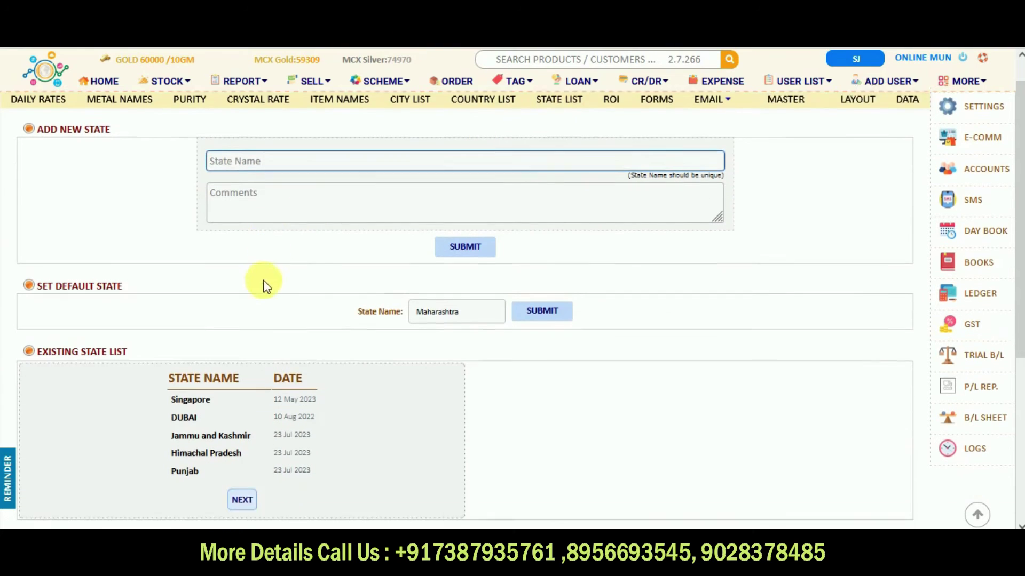
{"action": "scroll", "coordinate": [623, 288], "scroll_direction": "up", "scroll_amount": 1}
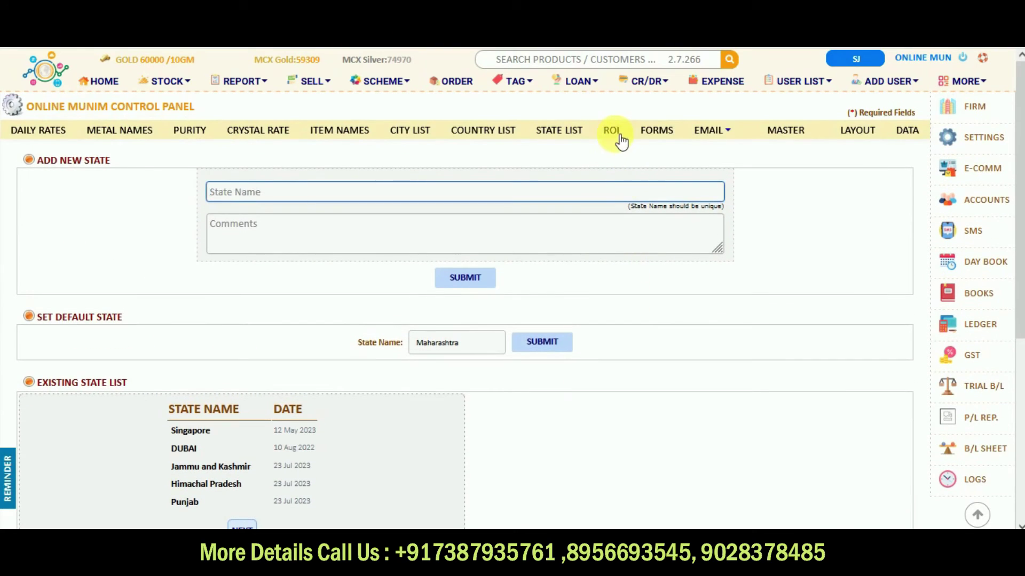
- Review the ROI interest panel and the FORMS tab's Form R/7 setup
{"action": "left_click", "coordinate": [619, 141]}
{"action": "scroll", "coordinate": [456, 286], "scroll_direction": "down", "scroll_amount": 1}
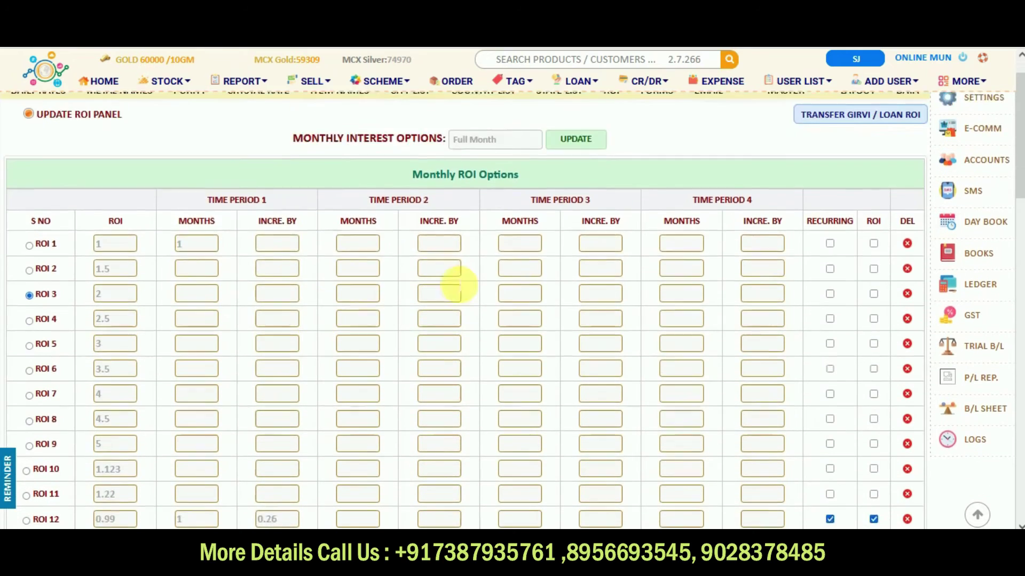
{"action": "scroll", "coordinate": [456, 285], "scroll_direction": "up", "scroll_amount": 1}
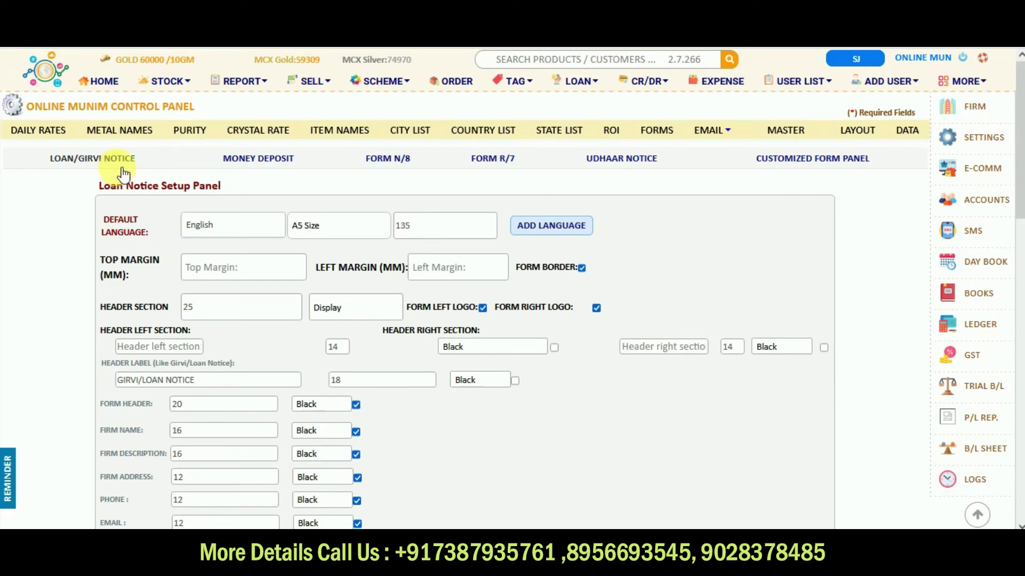
{"action": "left_click", "coordinate": [260, 158]}
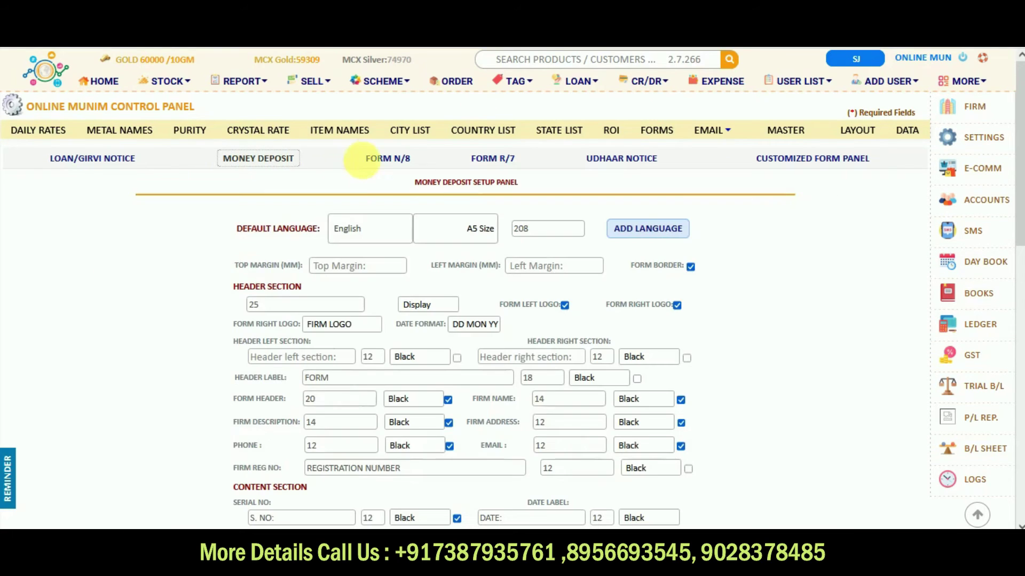
{"action": "left_click", "coordinate": [494, 160]}
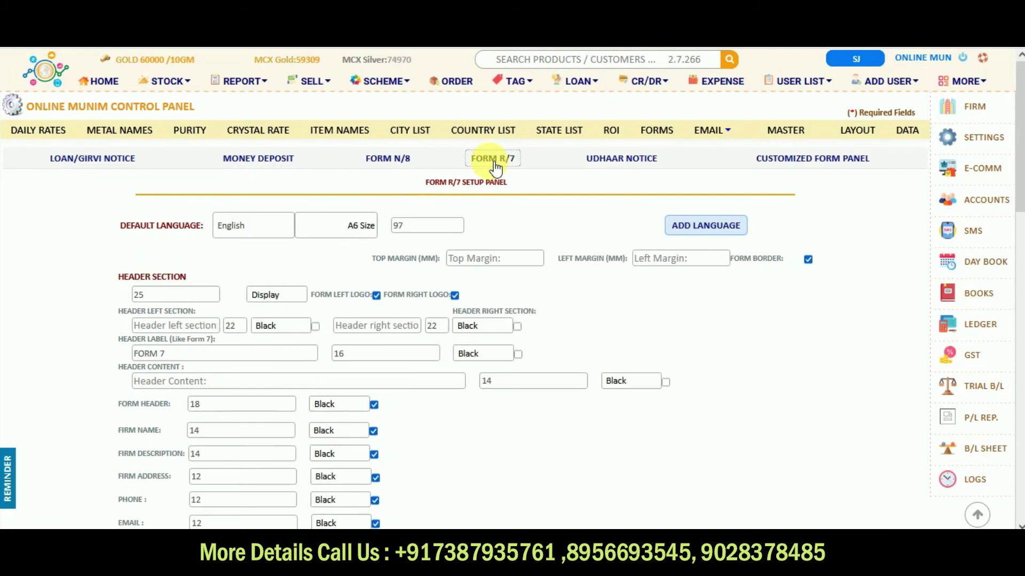
{"action": "scroll", "coordinate": [699, 235], "scroll_direction": "down", "scroll_amount": 5}
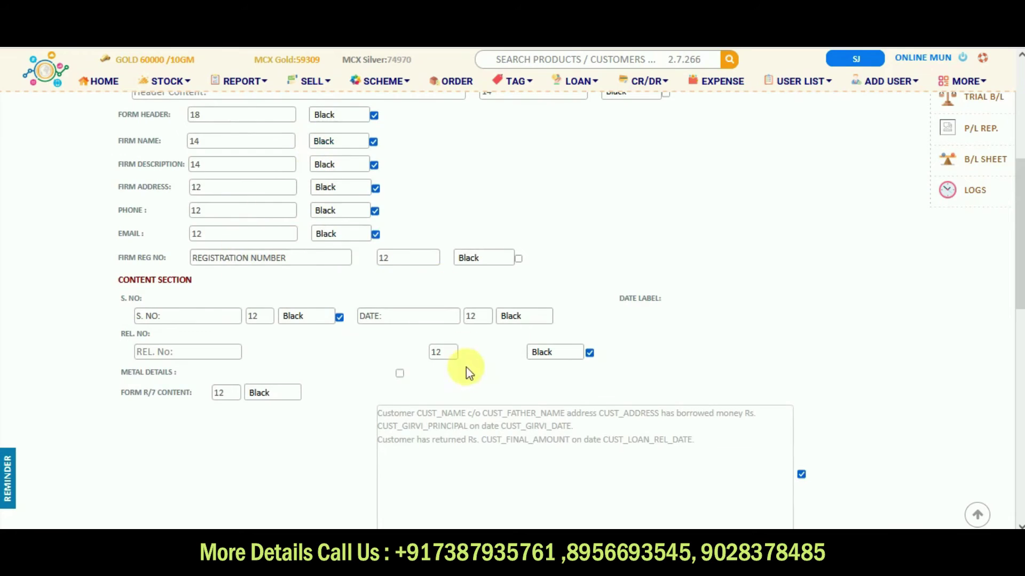
{"action": "scroll", "coordinate": [469, 371], "scroll_direction": "down", "scroll_amount": 6}
{"action": "scroll", "coordinate": [458, 427], "scroll_direction": "up", "scroll_amount": 5}
{"action": "scroll", "coordinate": [464, 410], "scroll_direction": "up", "scroll_amount": 6}
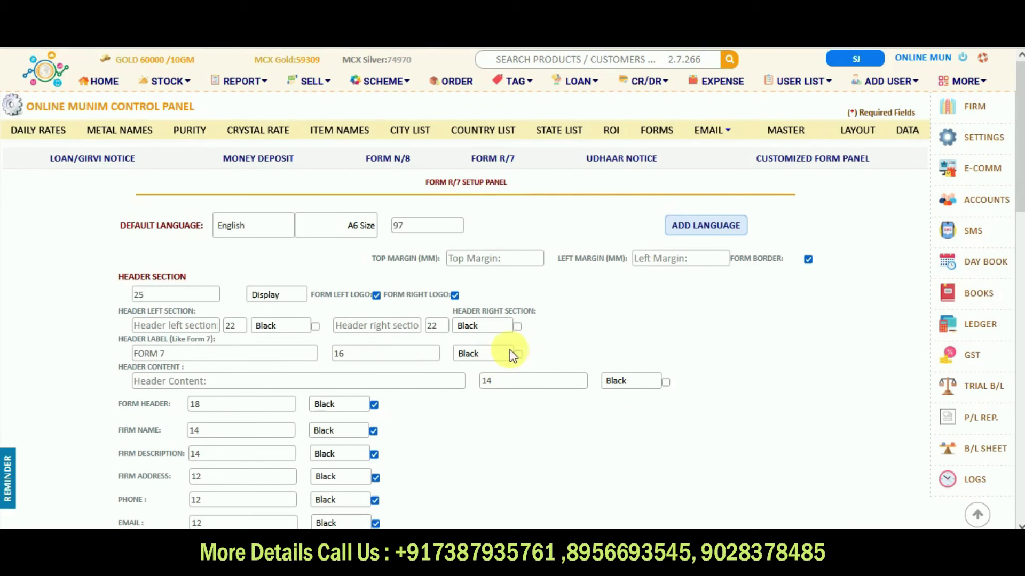
- Review the Udhaar Notice and Customized Form panels, the email composer, and the master form
{"action": "left_click", "coordinate": [660, 161]}
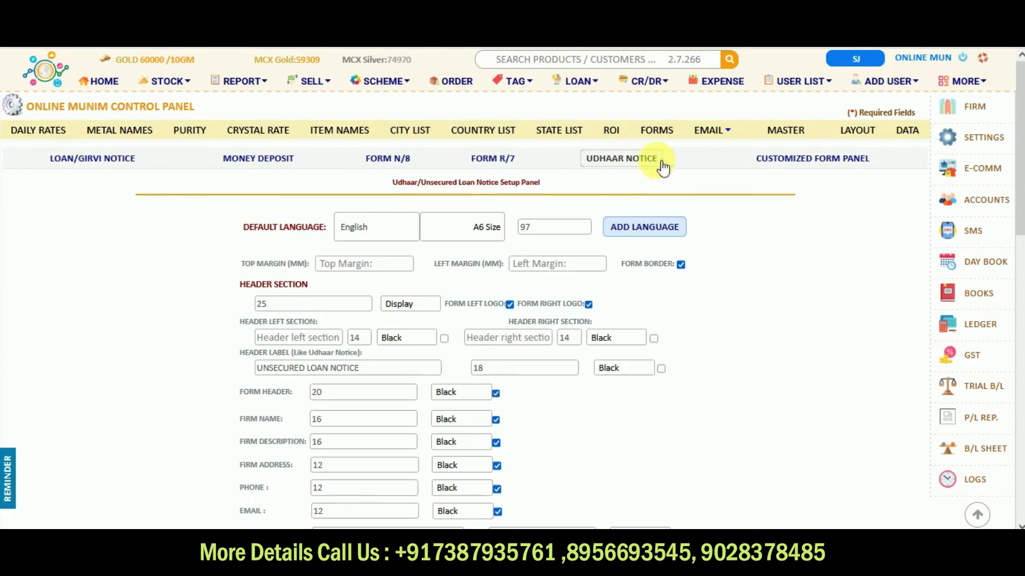
{"action": "left_click", "coordinate": [796, 163]}
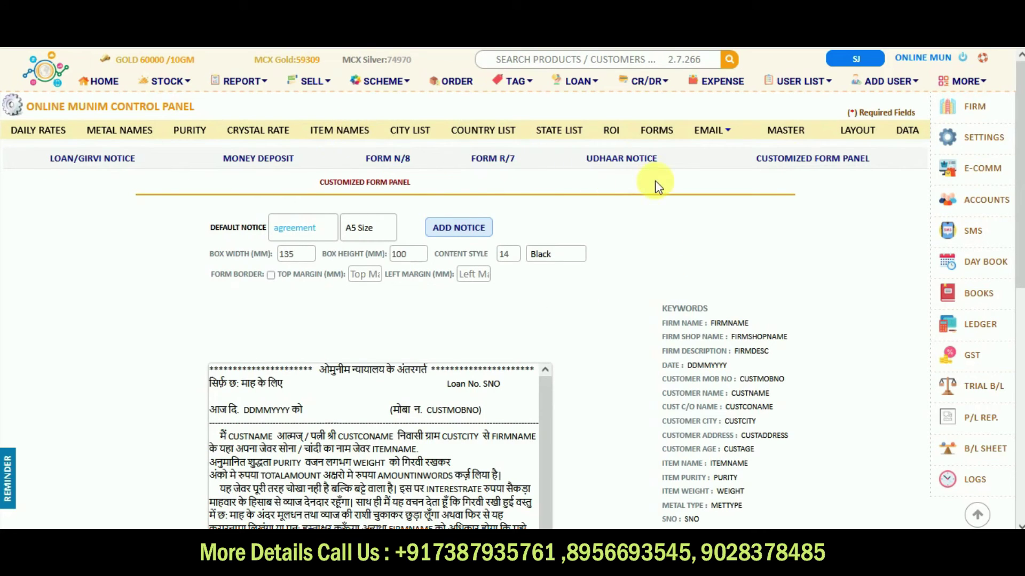
{"action": "left_click", "coordinate": [708, 131]}
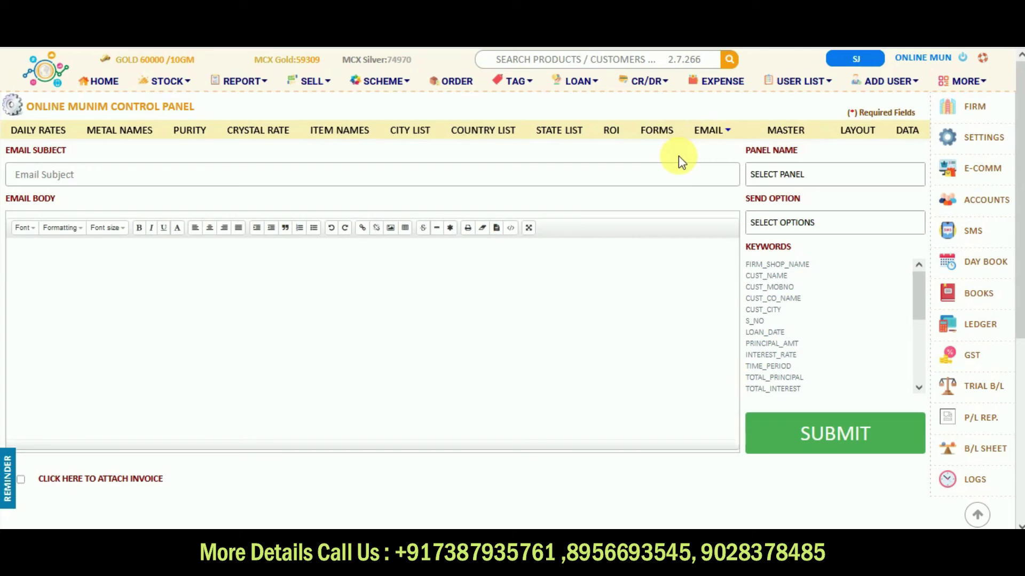
{"action": "left_click", "coordinate": [782, 134]}
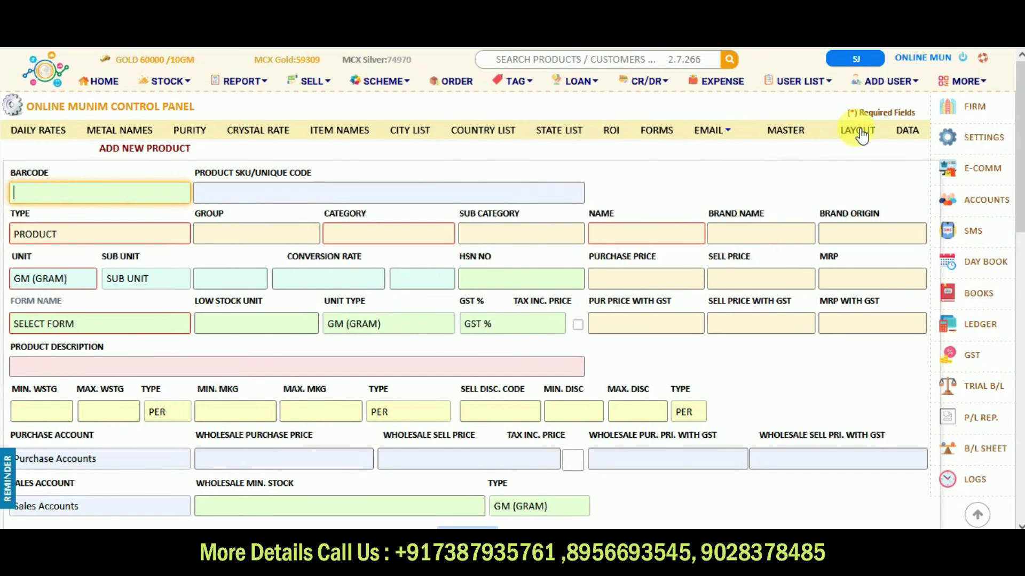
- Scroll through the LAYOUT tab's OMREVO Options, then view the Retail Options
{"action": "left_click", "coordinate": [859, 133]}
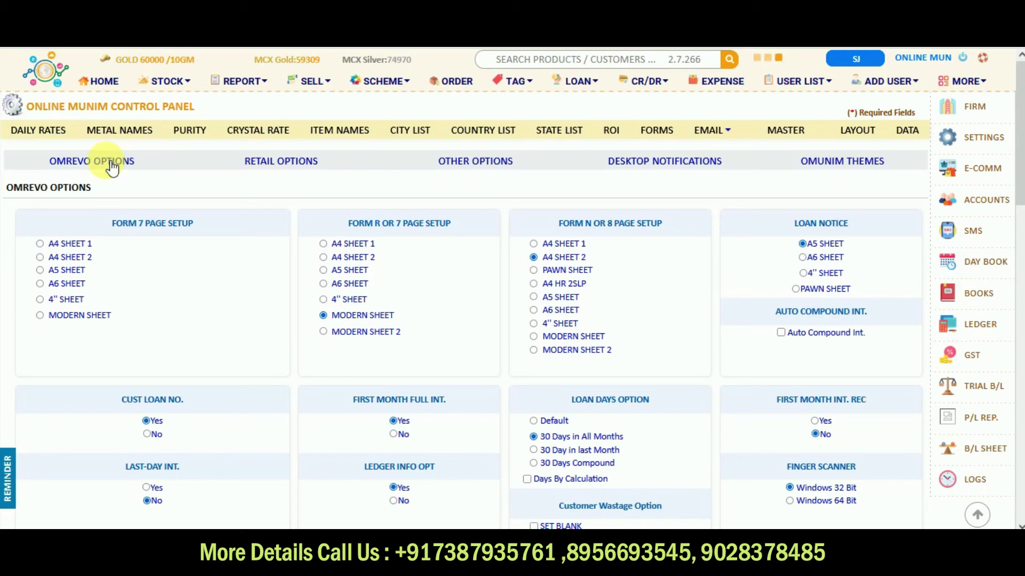
{"action": "scroll", "coordinate": [393, 310], "scroll_direction": "down", "scroll_amount": 3}
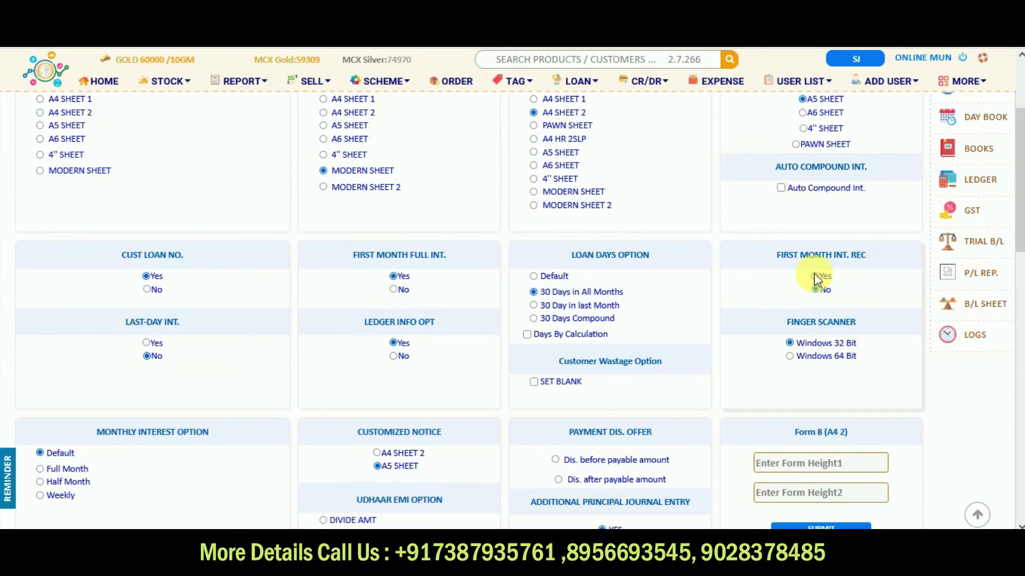
{"action": "scroll", "coordinate": [342, 296], "scroll_direction": "up", "scroll_amount": 3}
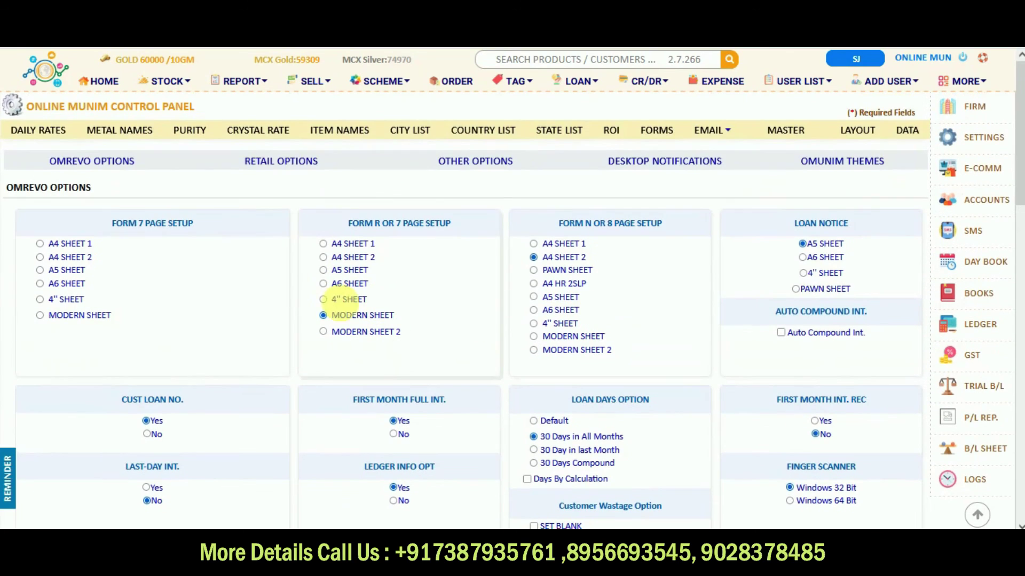
{"action": "left_click", "coordinate": [294, 165]}
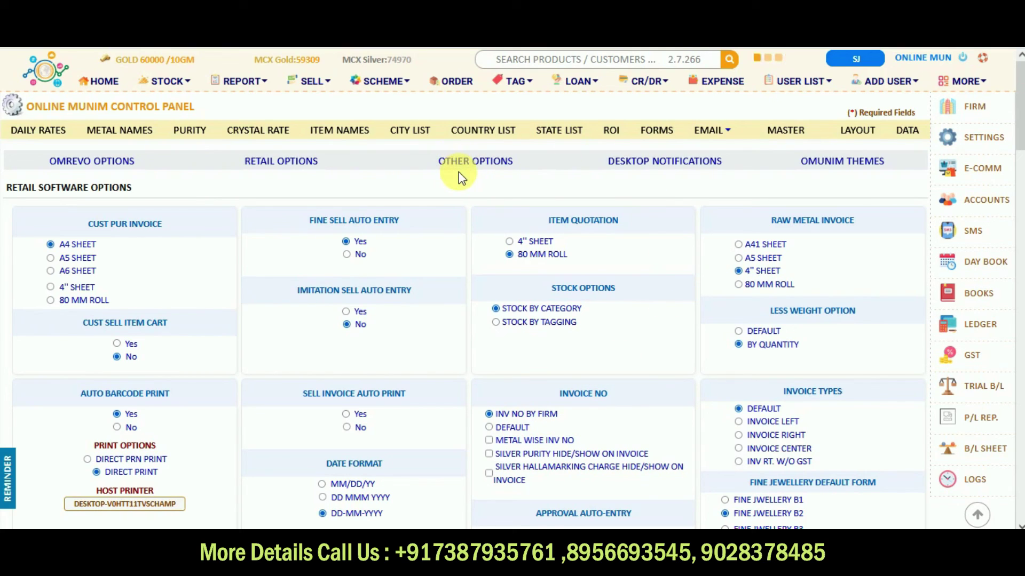
- Scroll through the Other Options settings page in the layout settings
{"action": "left_click", "coordinate": [459, 171]}
{"action": "scroll", "coordinate": [327, 322], "scroll_direction": "down", "scroll_amount": 2}
{"action": "scroll", "coordinate": [770, 363], "scroll_direction": "down", "scroll_amount": 4}
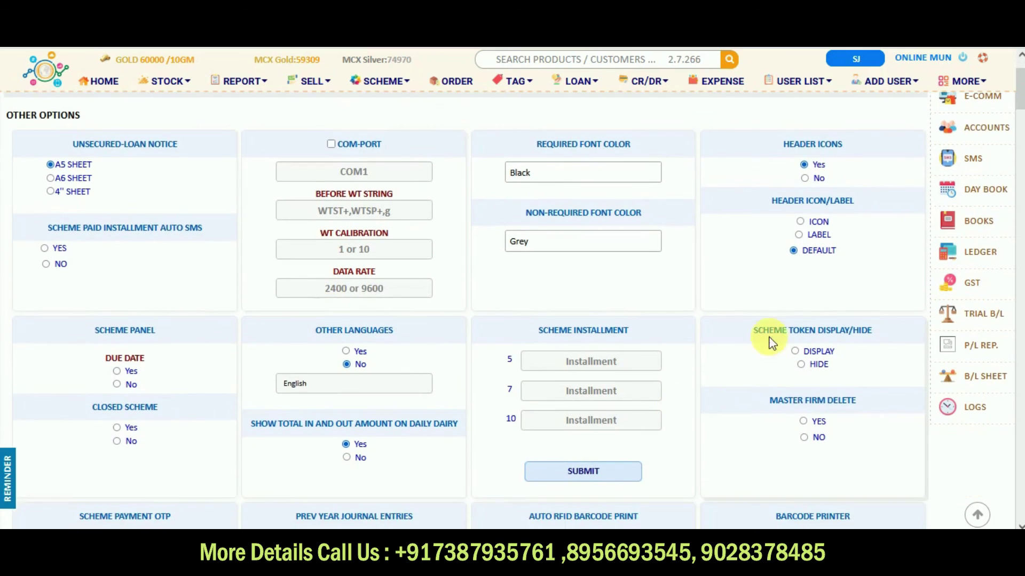
{"action": "scroll", "coordinate": [744, 446], "scroll_direction": "up", "scroll_amount": 5}
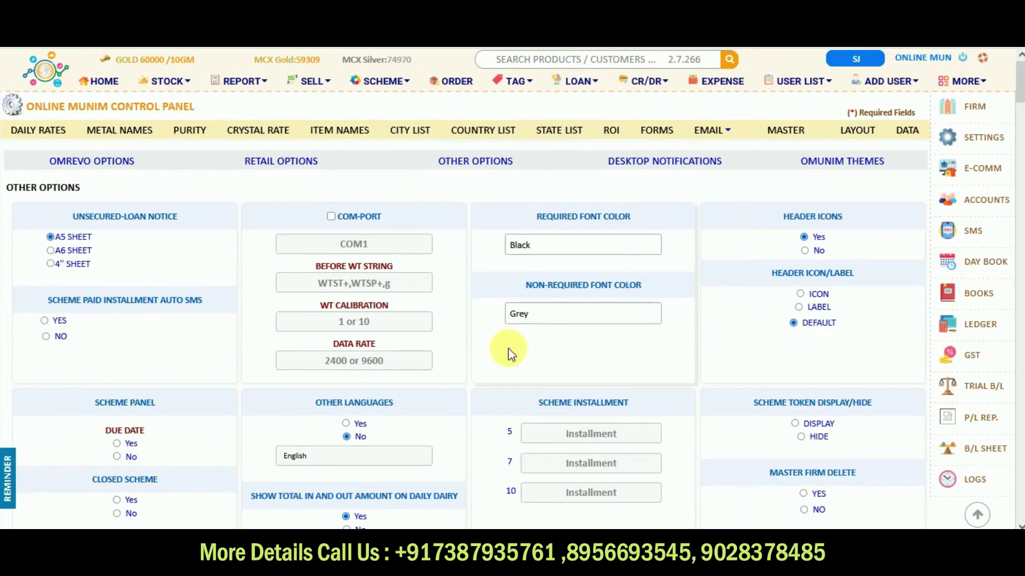
- Check the Desktop Notifications daily count field, ending on the OMUNIM Themes colour choices
{"action": "left_click", "coordinate": [663, 168]}
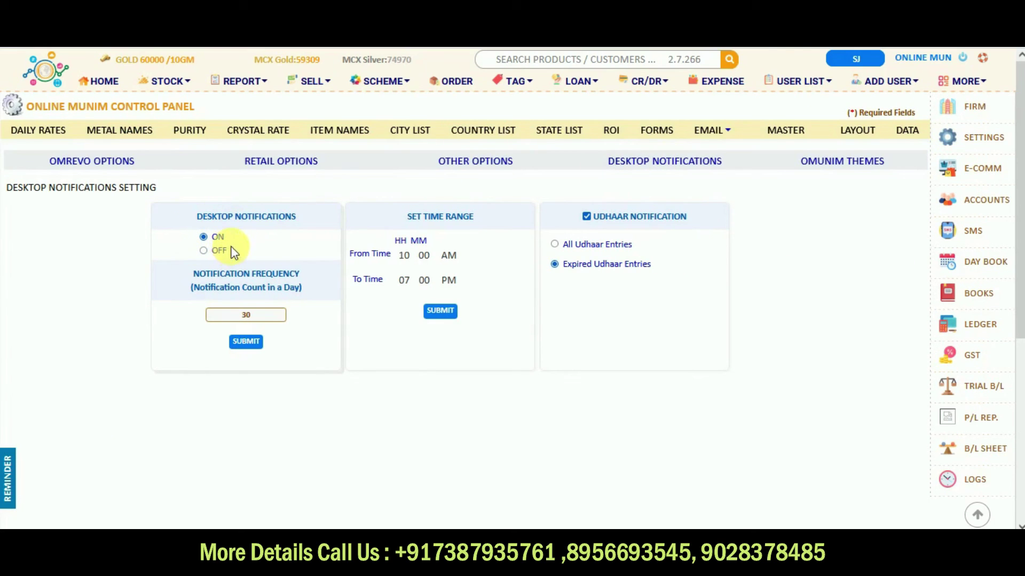
{"action": "left_click", "coordinate": [246, 314]}
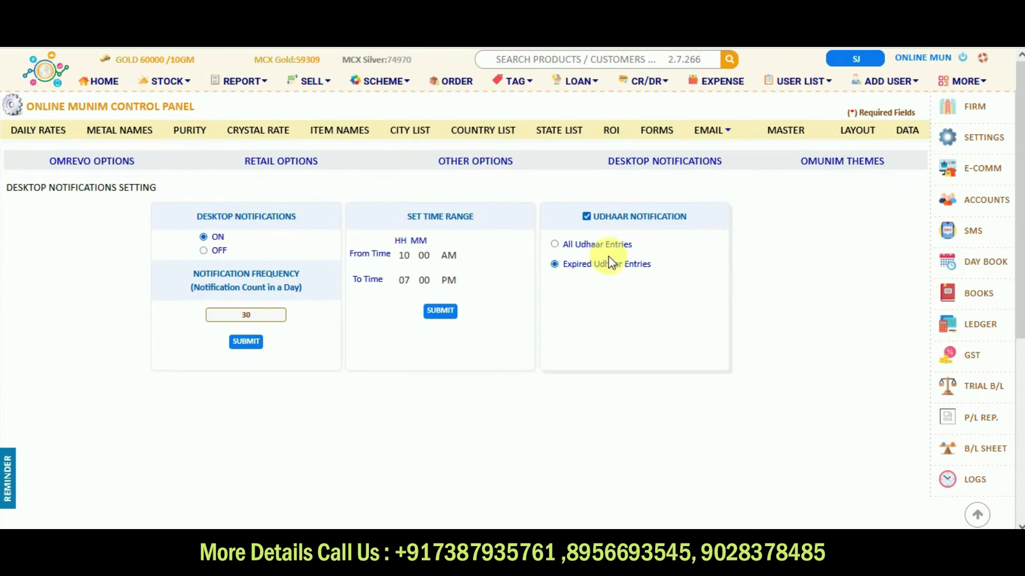
{"action": "left_click", "coordinate": [818, 169]}
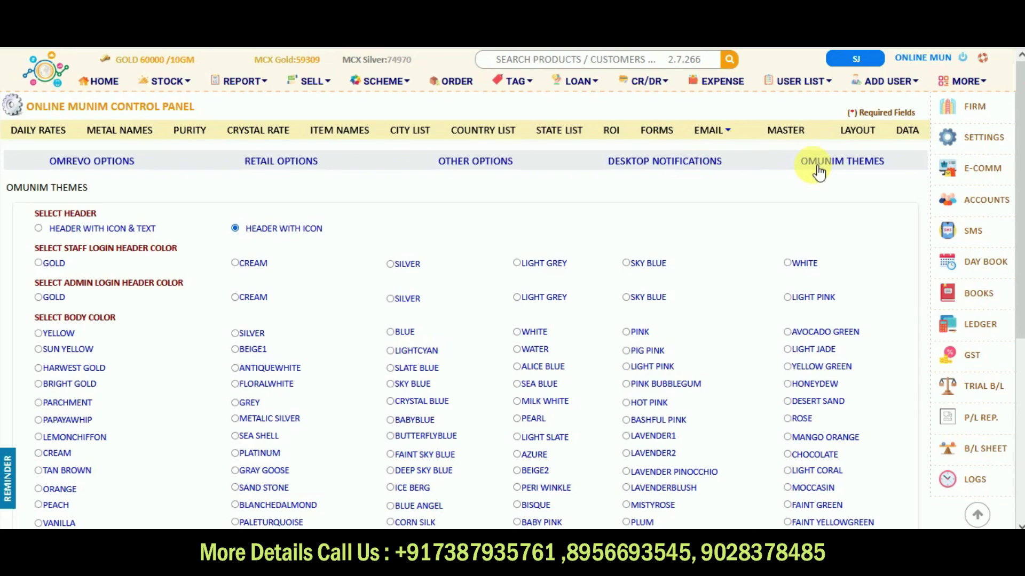